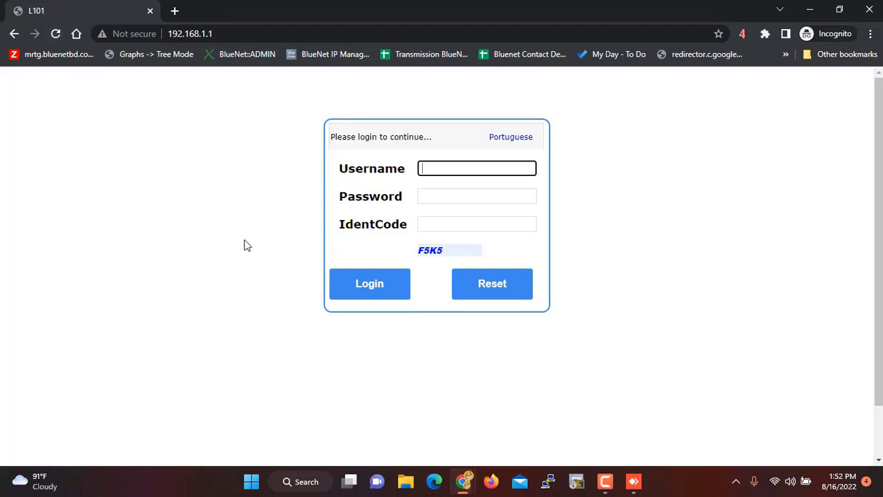
- Log in to the router with the administrator username, its password and the shown verification code
{"action": "type", "text": "ad"}
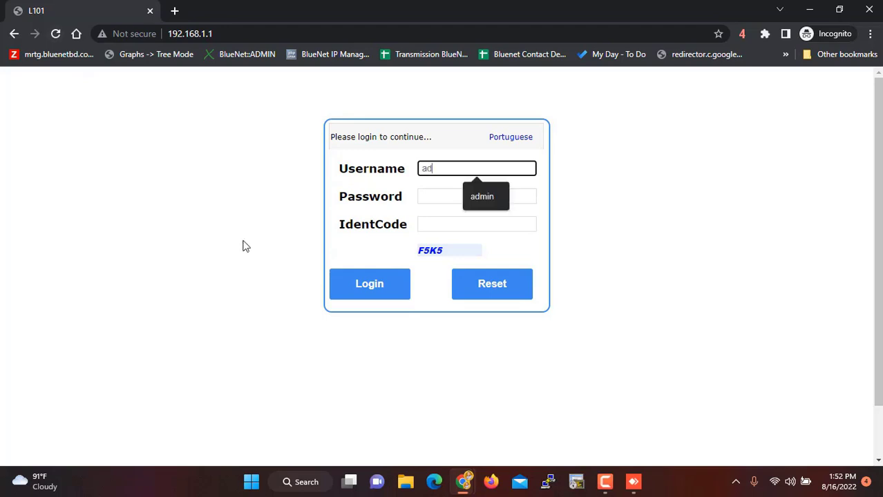
{"action": "type", "text": "min"}
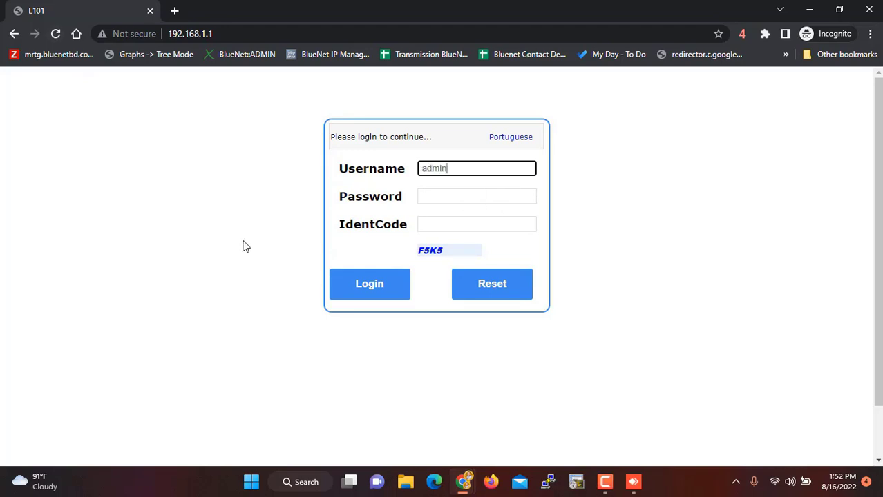
{"action": "key", "text": "Tab"}
{"action": "type", "text": "adm"}
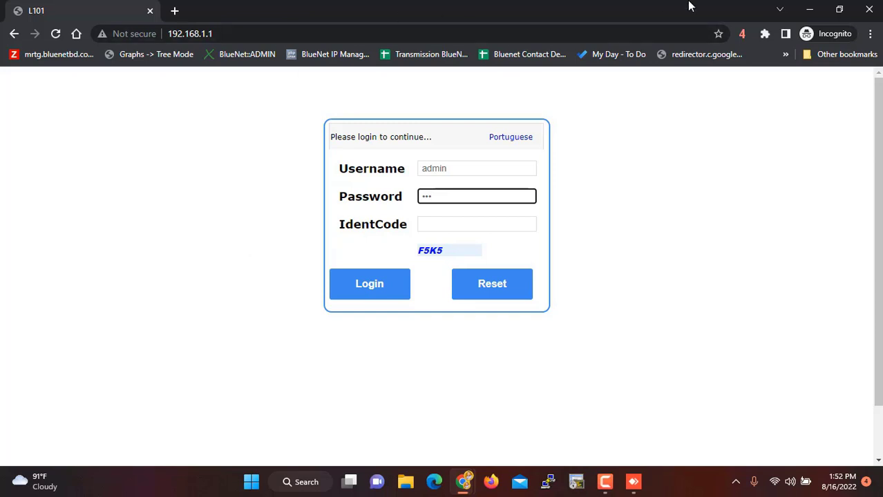
{"action": "type", "text": "min123"}
{"action": "left_click", "coordinate": [432, 224]}
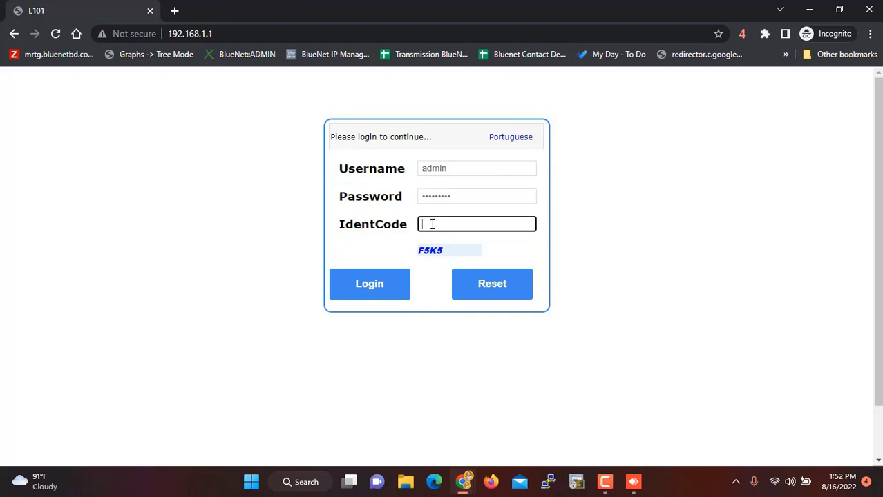
{"action": "type", "text": "F5K5"}
{"action": "left_click", "coordinate": [365, 290]}
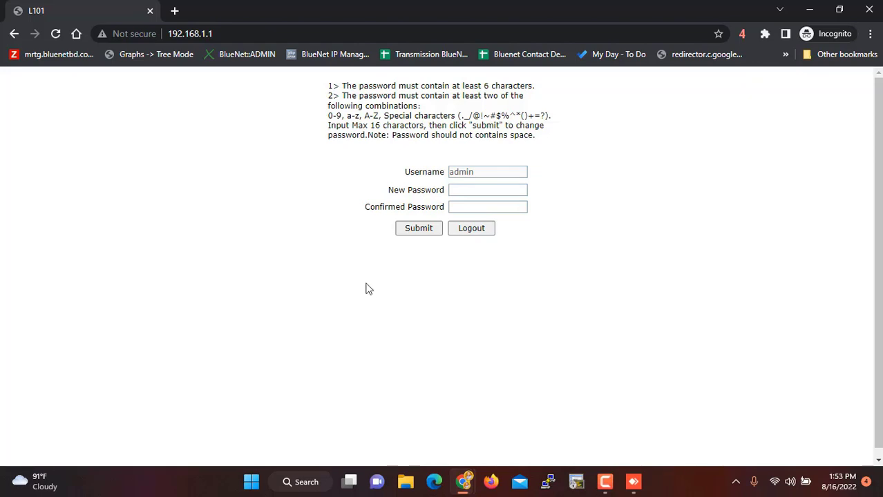
{"action": "left_click", "coordinate": [877, 476]}
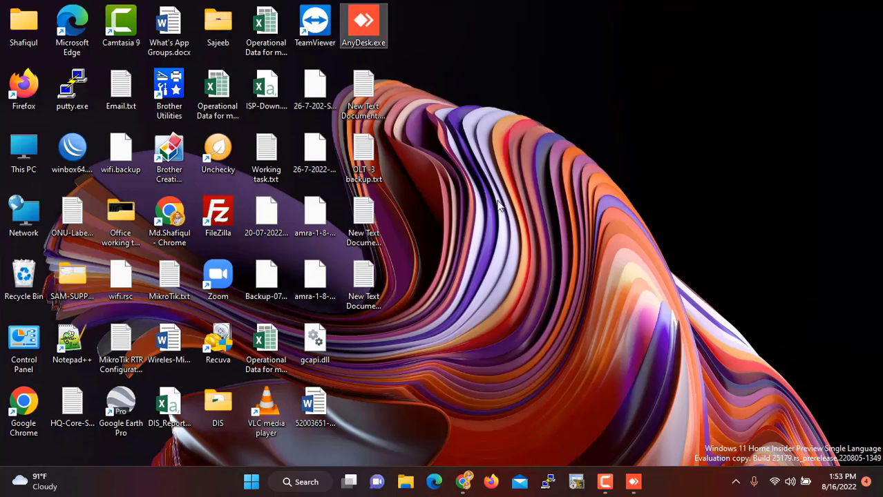
- Open the Others (F:) drive from This PC
{"action": "left_click", "coordinate": [21, 152]}
{"action": "double_click", "coordinate": [21, 151]}
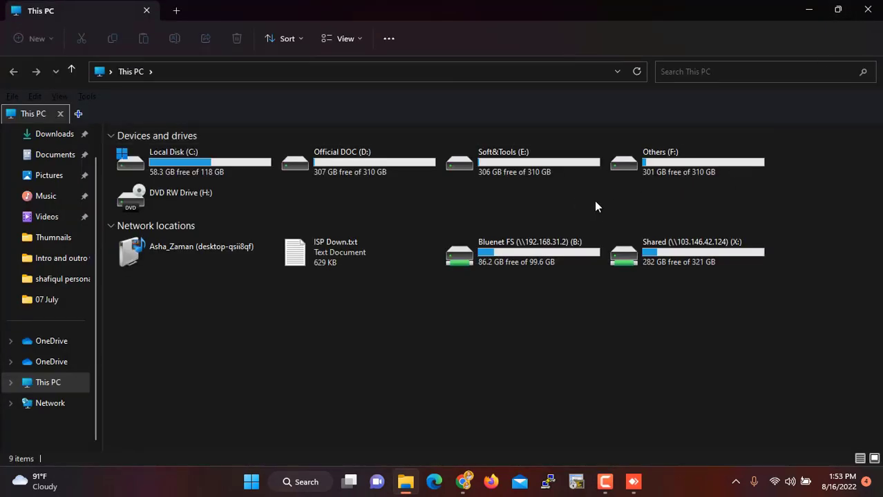
{"action": "left_click", "coordinate": [665, 160]}
{"action": "double_click", "coordinate": [662, 159]}
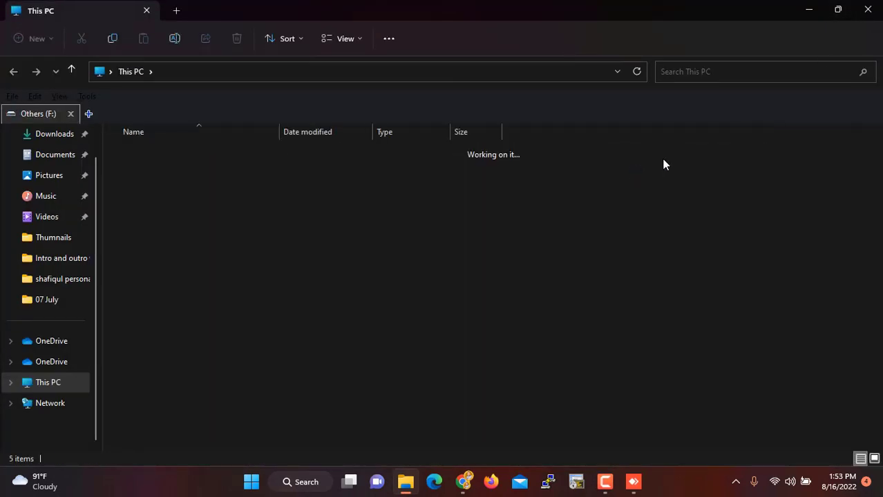
- Create a new folder named ppsl on Others (F:) and open it
{"action": "right_click", "coordinate": [268, 324]}
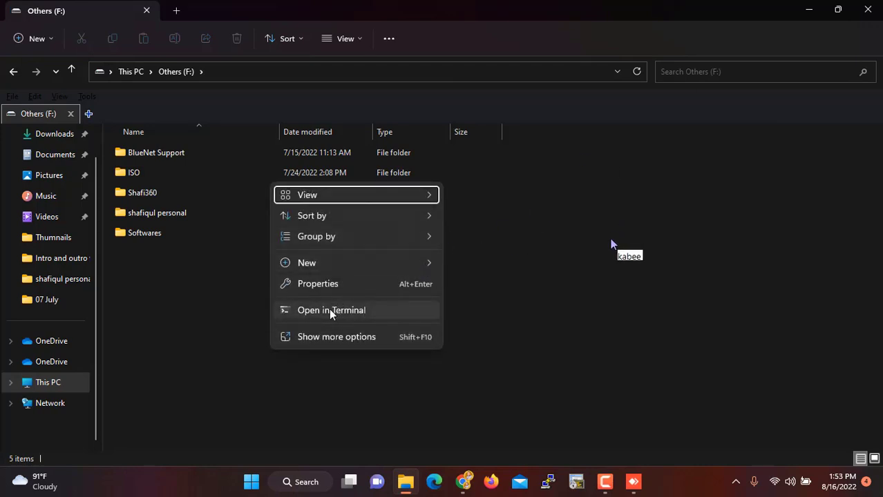
{"action": "mouse_move", "coordinate": [374, 269]}
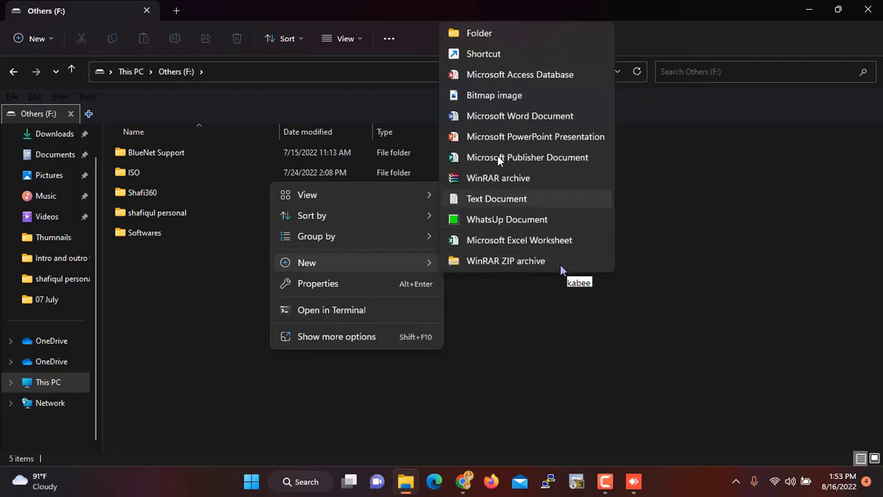
{"action": "left_click", "coordinate": [474, 36]}
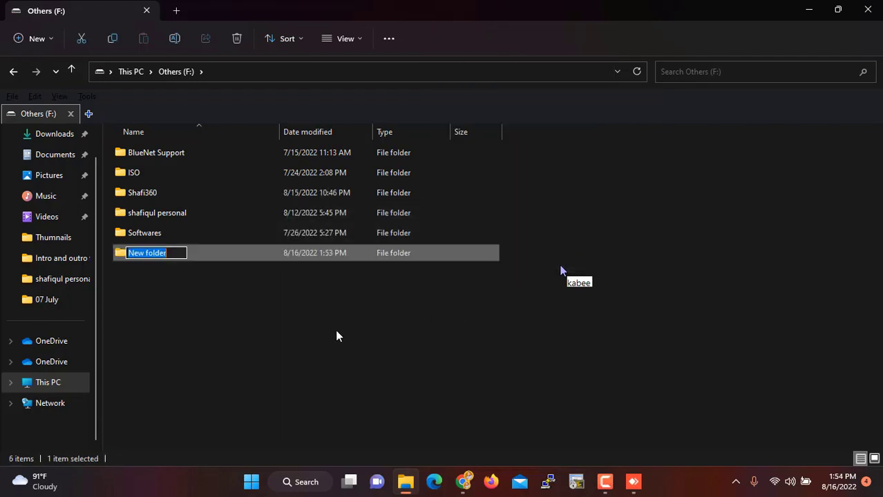
{"action": "type", "text": "pps"}
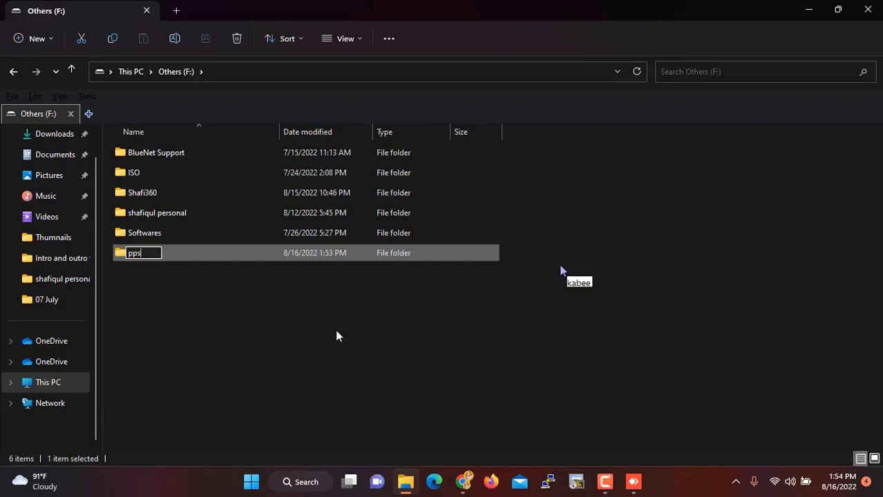
{"action": "type", "text": "l"}
{"action": "key", "text": "Return"}
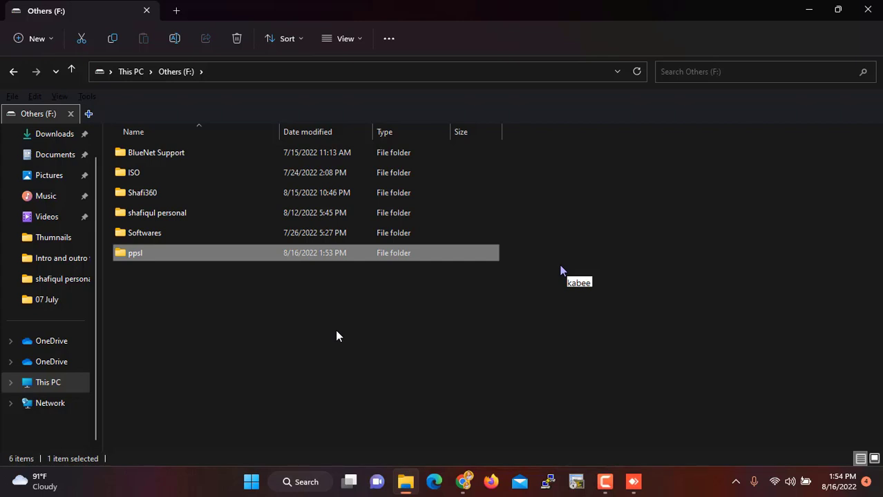
{"action": "key", "text": "Return"}
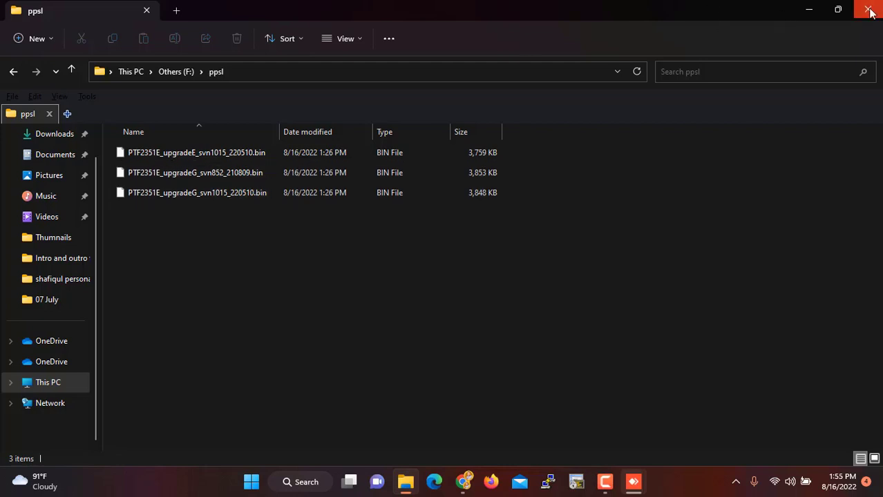
- Submit a 5-character new administrator password, which the router rejects as too short
{"action": "left_click", "coordinate": [808, 11]}
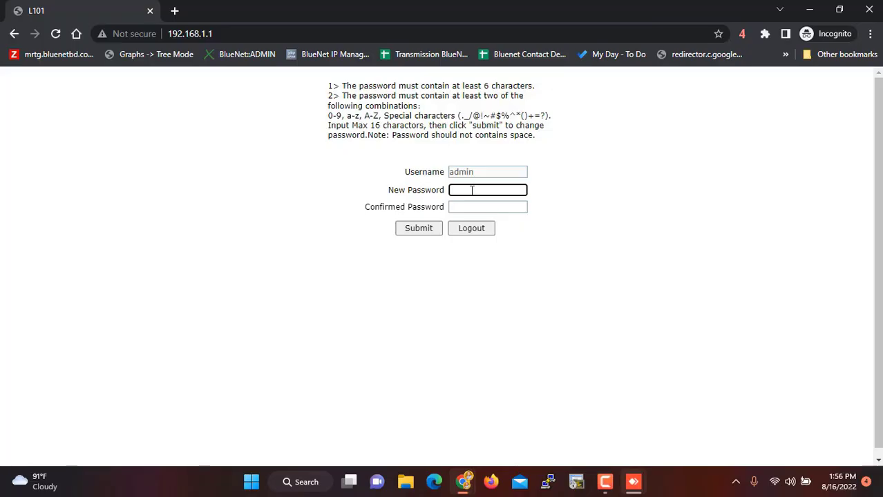
{"action": "type", "text": "•••••"}
{"action": "key", "text": "Tab"}
{"action": "type", "text": "•••••"}
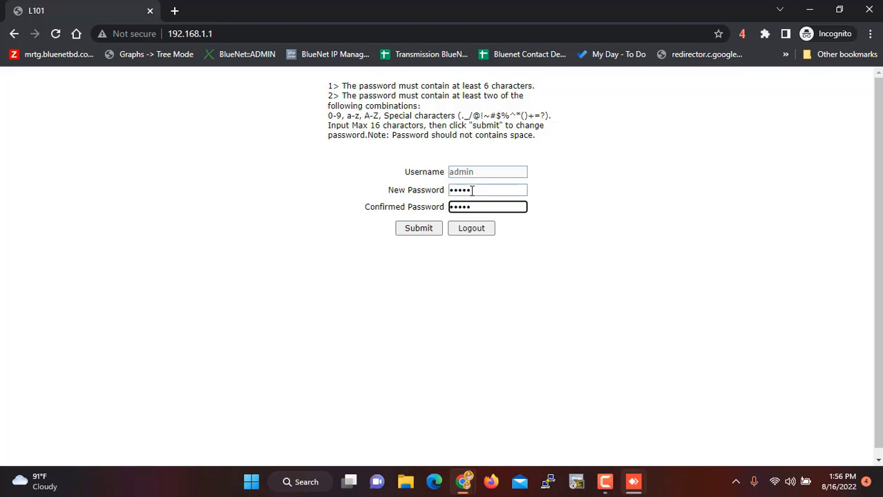
{"action": "left_click", "coordinate": [420, 229]}
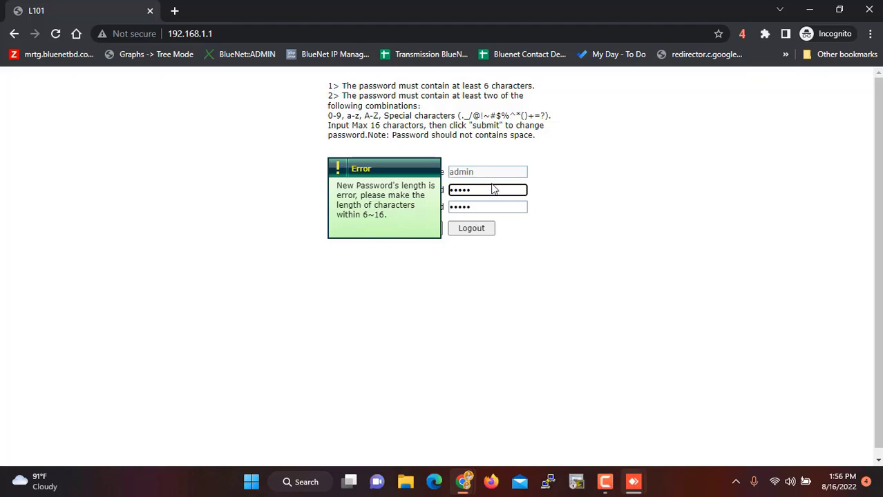
- Replace it with an 8-character password in both fields and resubmit successfully
{"action": "left_click_drag", "start_coordinate": [493, 189], "coordinate": [448, 193]}
{"action": "type", "text": "admin123"}
{"action": "key", "text": "Tab"}
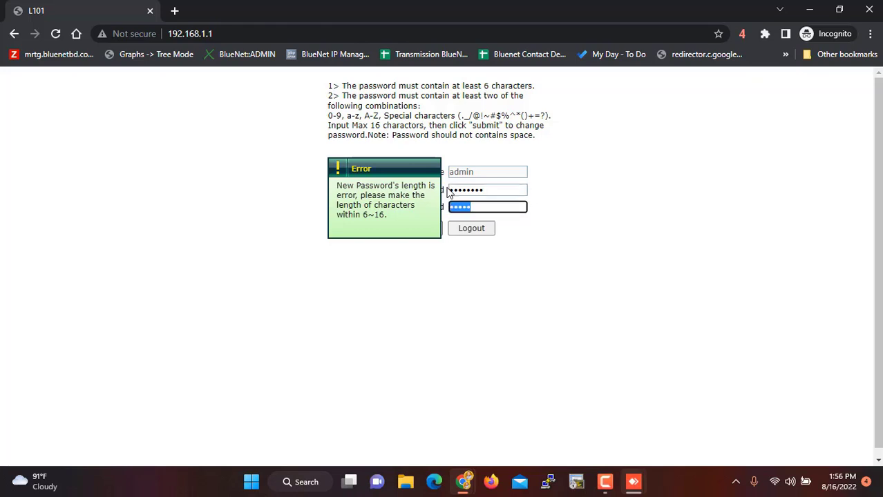
{"action": "type", "text": "admin123"}
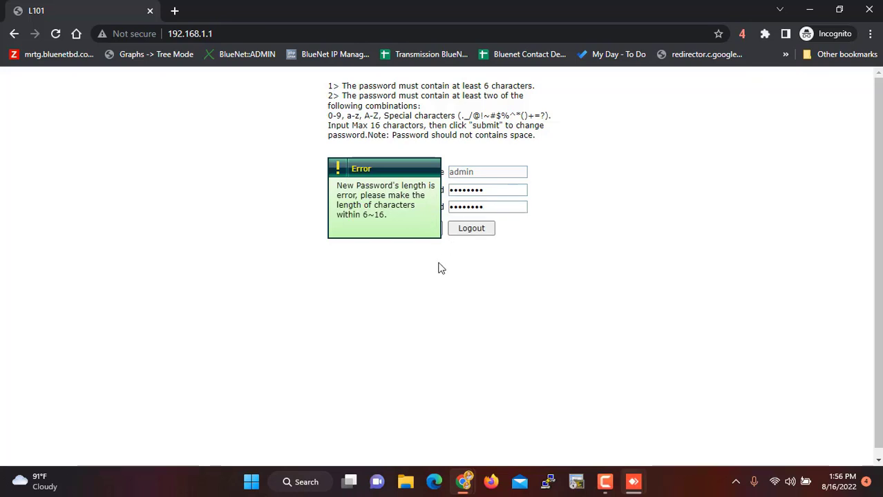
{"action": "left_click", "coordinate": [443, 228]}
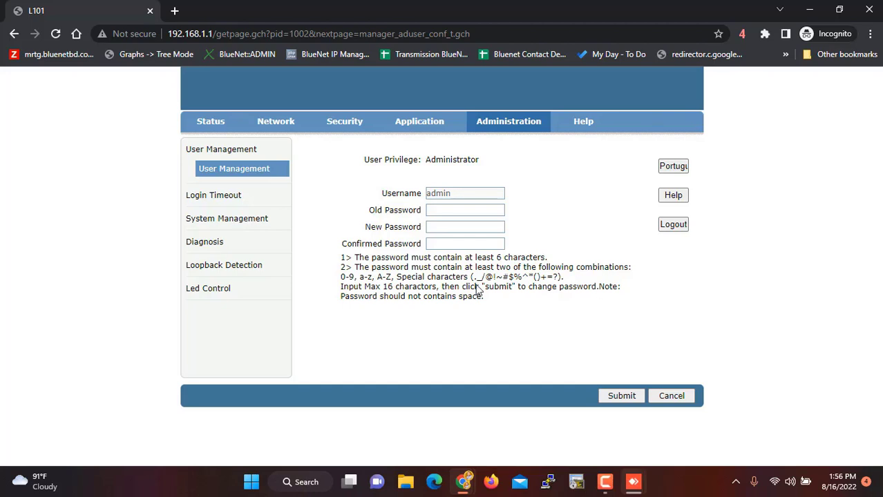
- Reload the router page, then go to Administration > System Management > Software Upgrade
{"action": "left_click", "coordinate": [55, 35]}
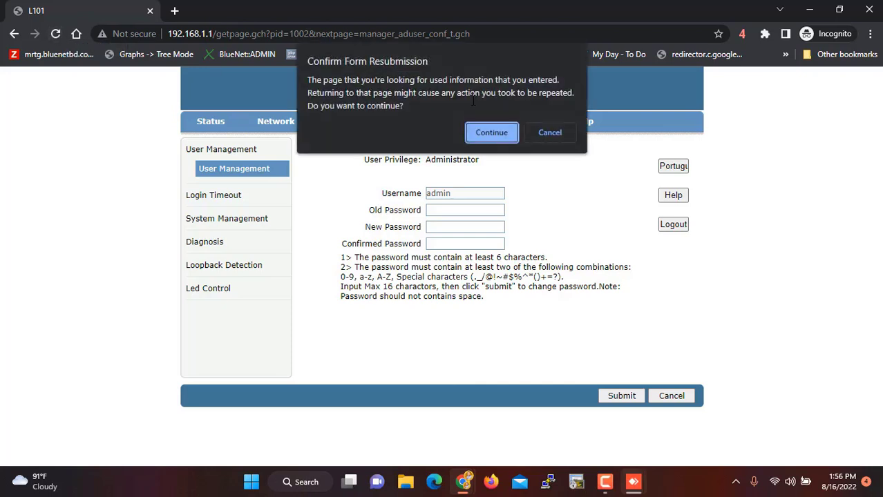
{"action": "left_click", "coordinate": [491, 133]}
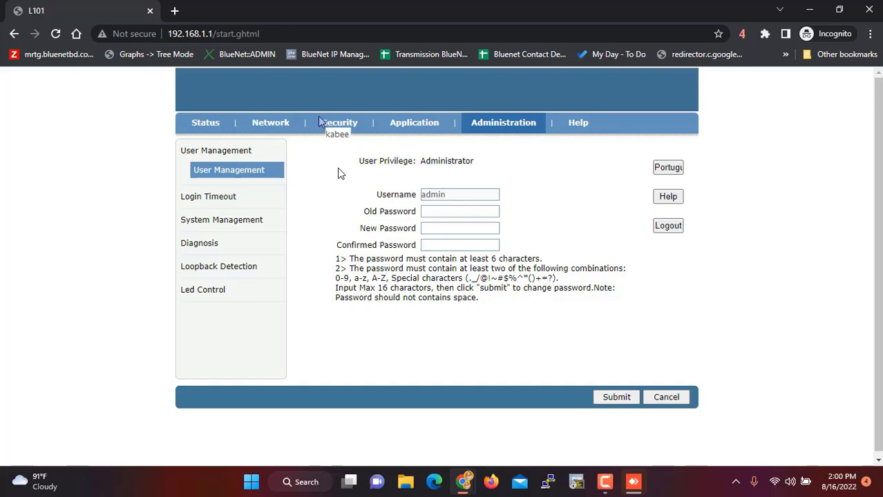
{"action": "left_click", "coordinate": [418, 130]}
{"action": "left_click", "coordinate": [495, 130]}
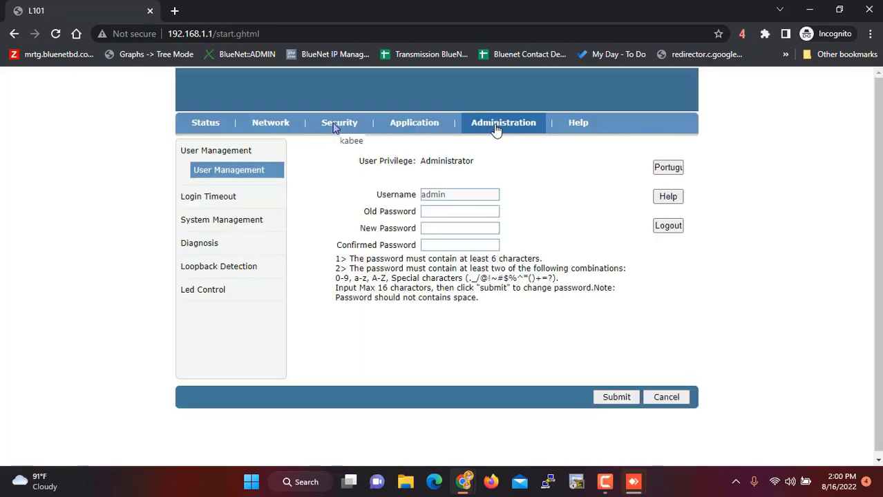
{"action": "left_click", "coordinate": [233, 224]}
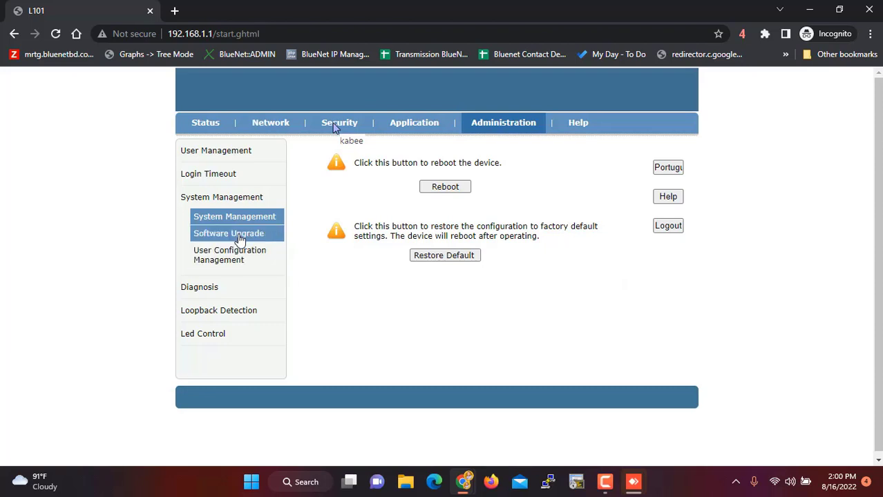
{"action": "left_click", "coordinate": [240, 239]}
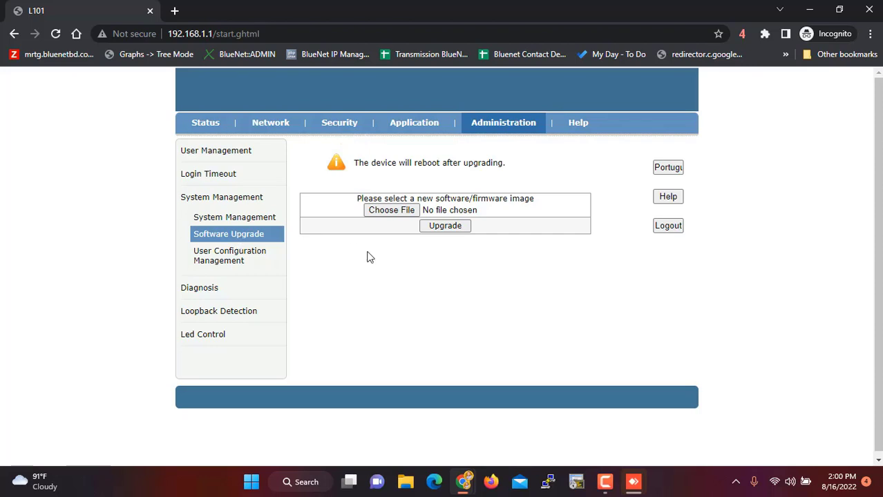
- Select PTF2351E_upgradeG_svn852_210809.bin from F:\ppsl as the firmware image file
{"action": "left_click", "coordinate": [406, 210]}
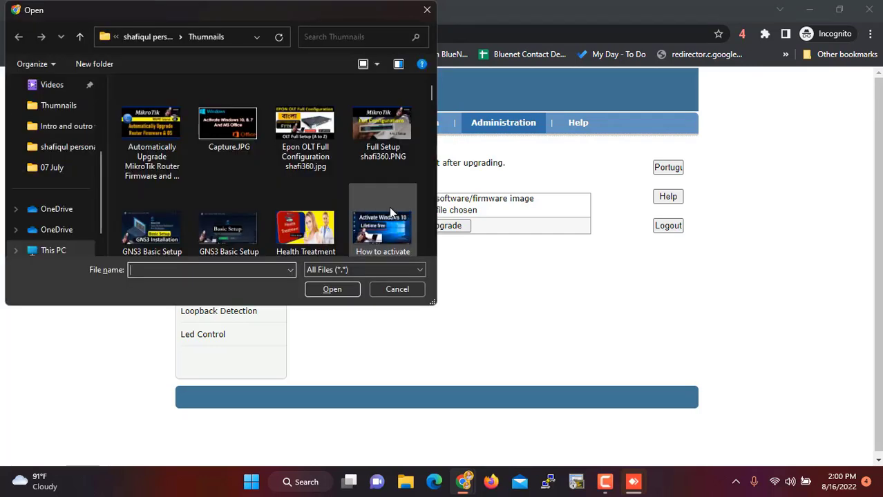
{"action": "left_click_drag", "start_coordinate": [100, 204], "coordinate": [99, 222]}
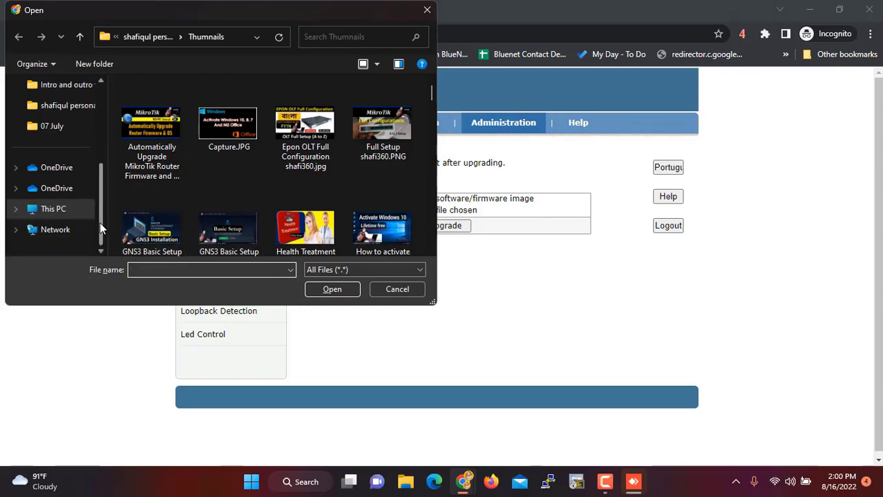
{"action": "left_click", "coordinate": [16, 208]}
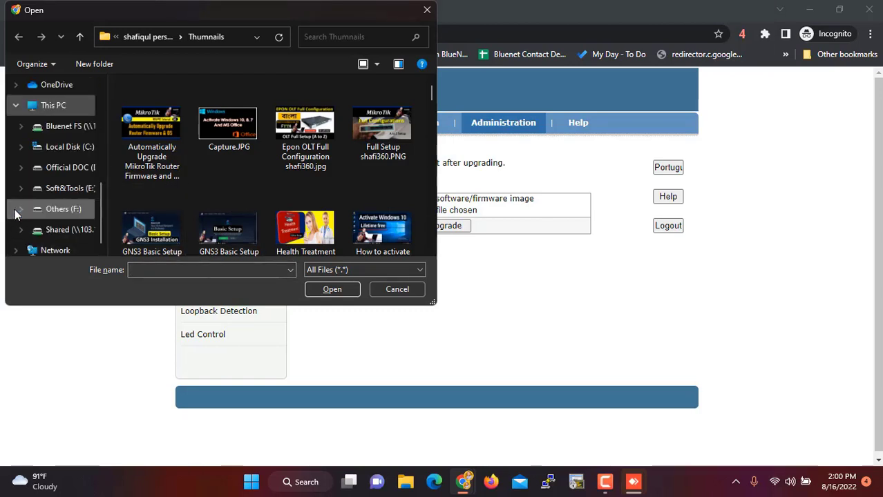
{"action": "left_click", "coordinate": [16, 212]}
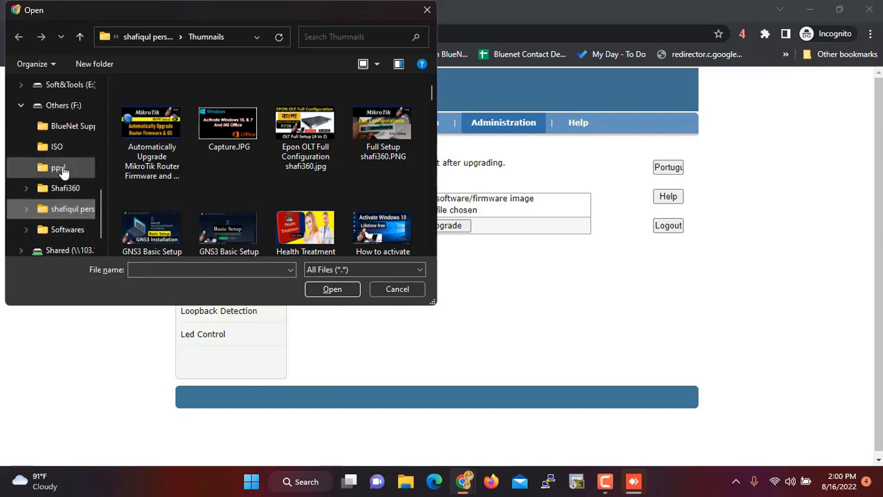
{"action": "left_click", "coordinate": [60, 169]}
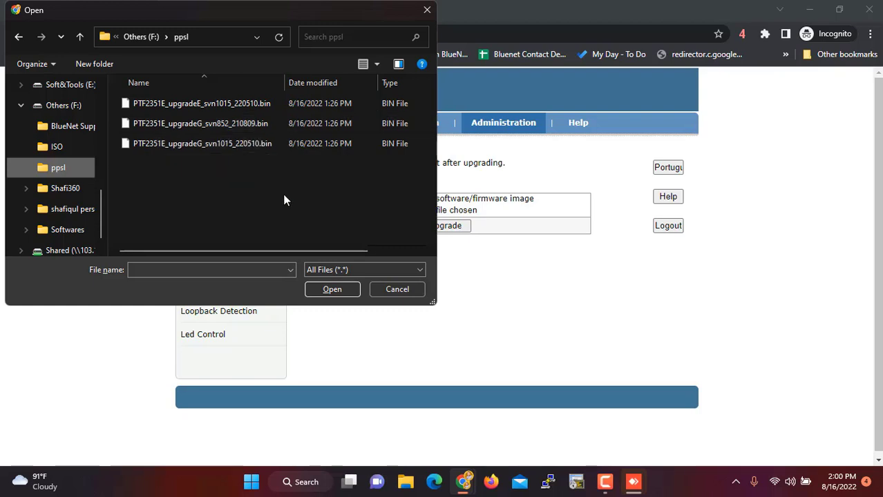
{"action": "left_click", "coordinate": [224, 127]}
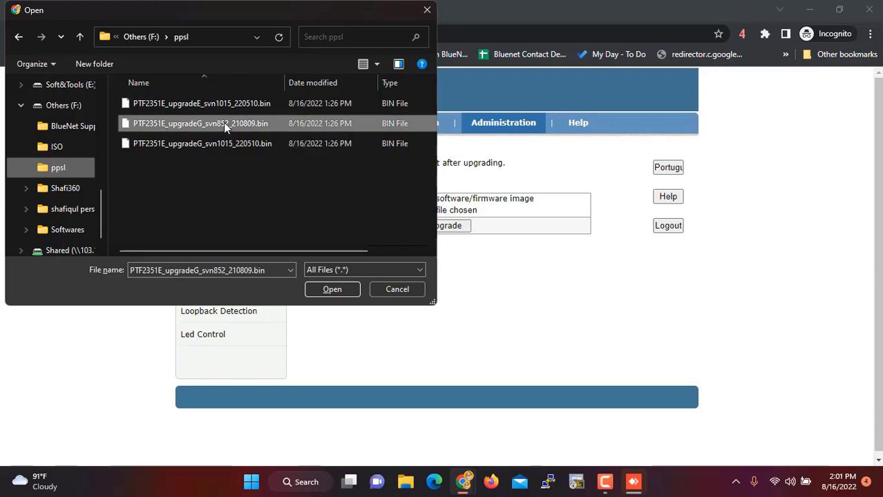
{"action": "left_click", "coordinate": [338, 291]}
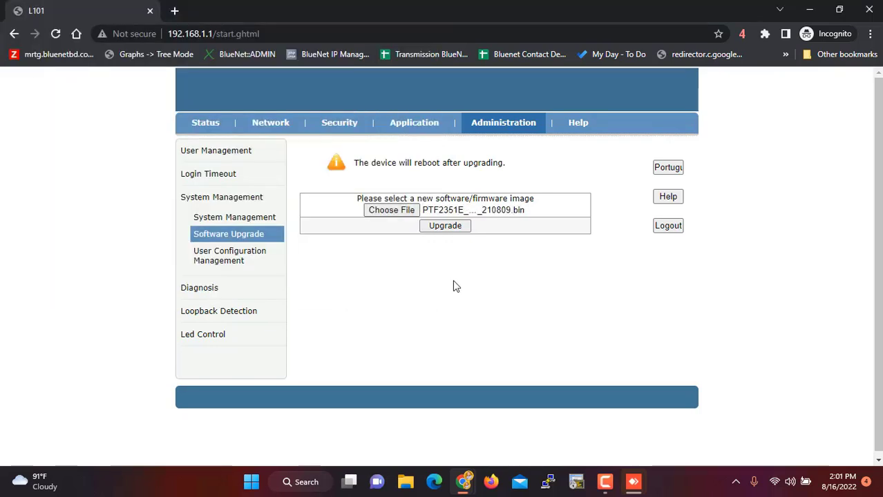
- Start the firmware upgrade, confirm the Attention prompt, and wait for the success message
{"action": "left_click", "coordinate": [438, 226]}
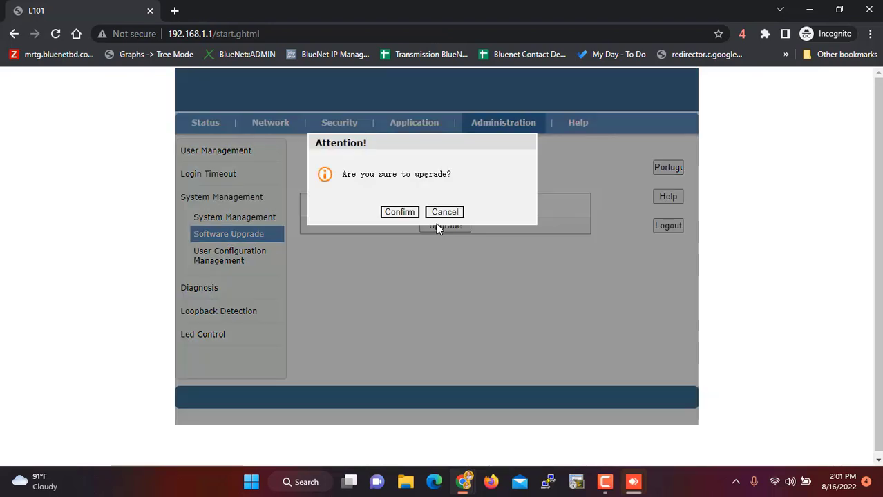
{"action": "left_click", "coordinate": [387, 213]}
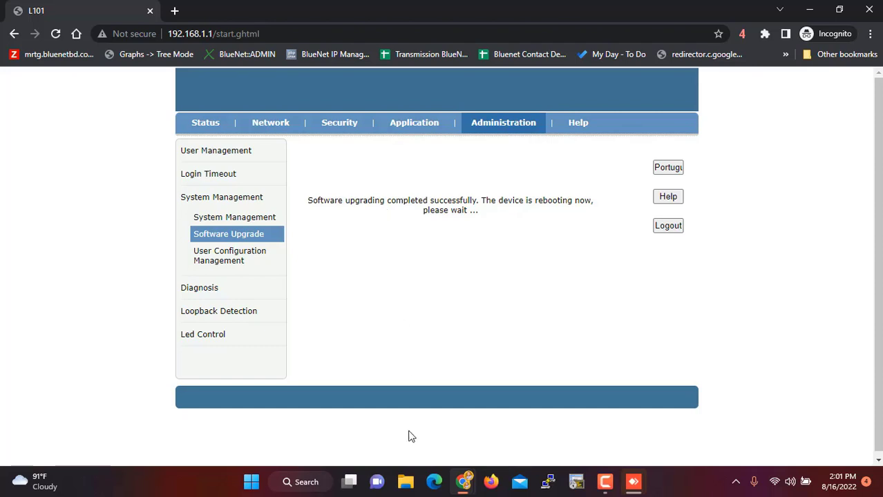
{"action": "left_click", "coordinate": [406, 484]}
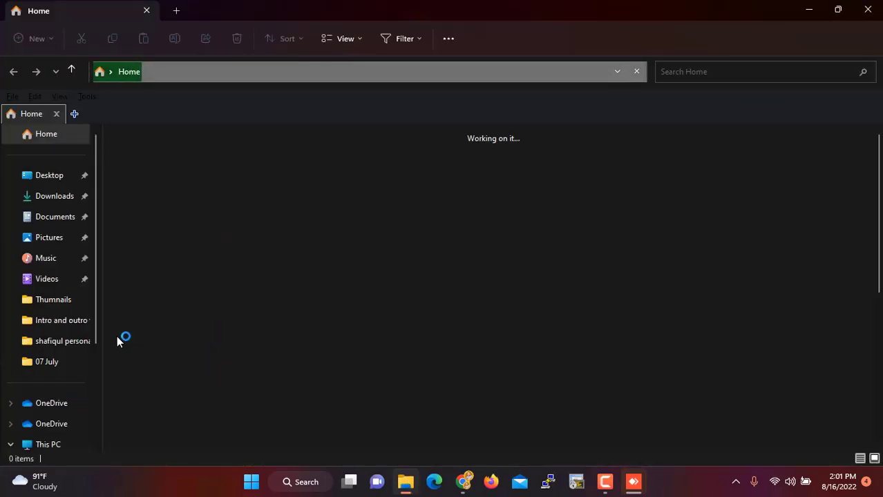
- Open F:\ppsl and select the second and third firmware .bin files to check their sizes
{"action": "scroll", "coordinate": [30, 370], "scroll_direction": "down", "scroll_amount": 3}
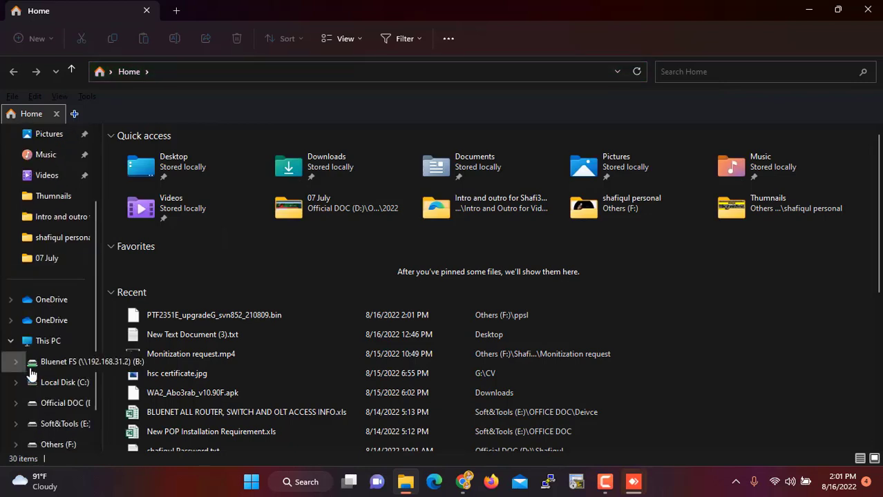
{"action": "scroll", "coordinate": [30, 374], "scroll_direction": "down", "scroll_amount": 1}
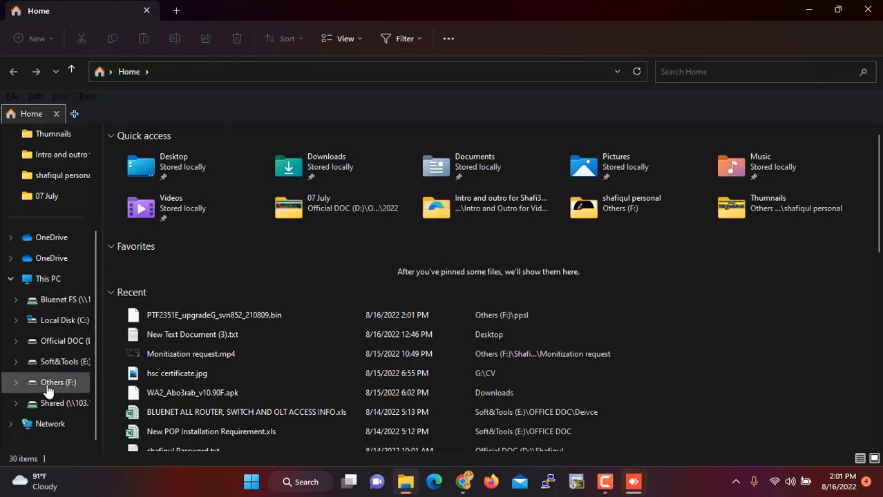
{"action": "left_click", "coordinate": [45, 384]}
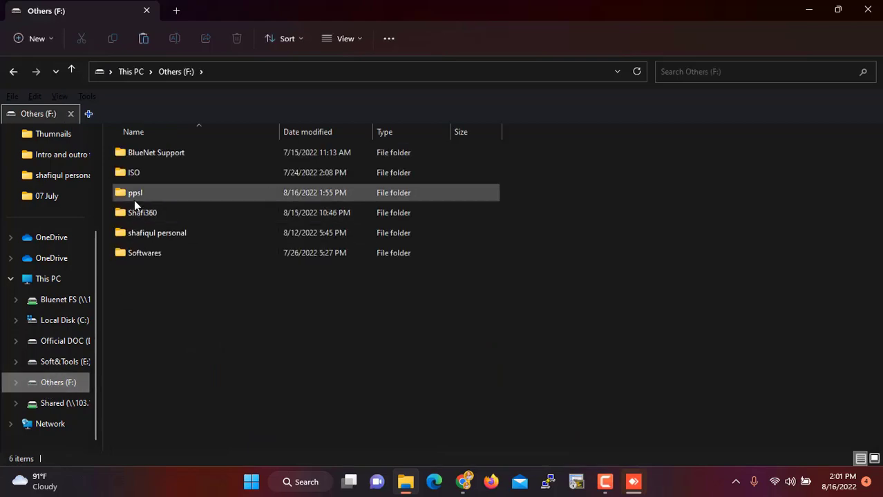
{"action": "double_click", "coordinate": [134, 195]}
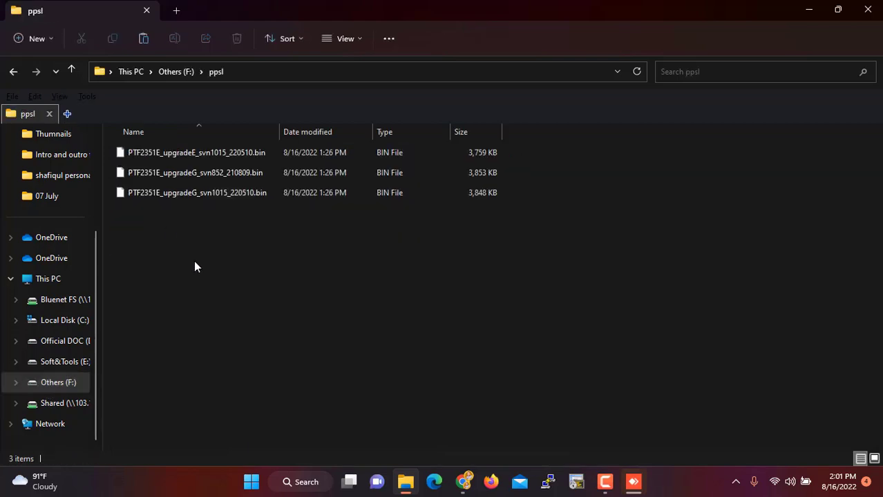
{"action": "left_click", "coordinate": [214, 175]}
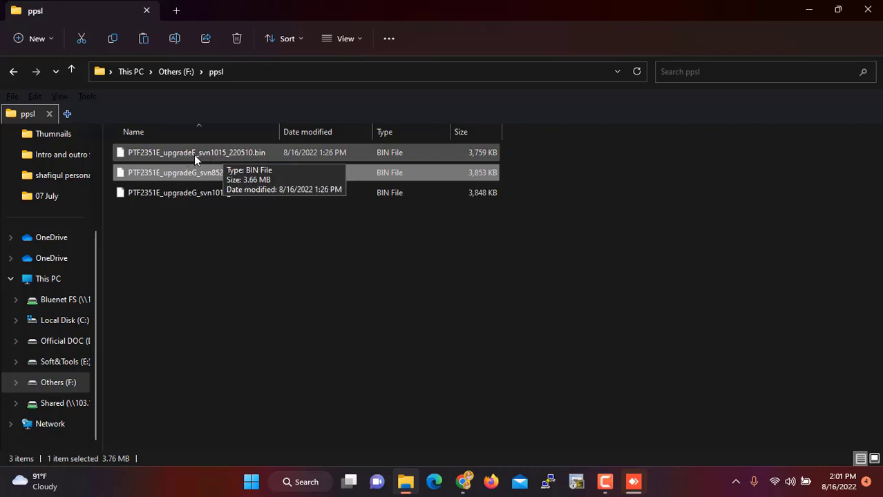
{"action": "left_click", "coordinate": [194, 192]}
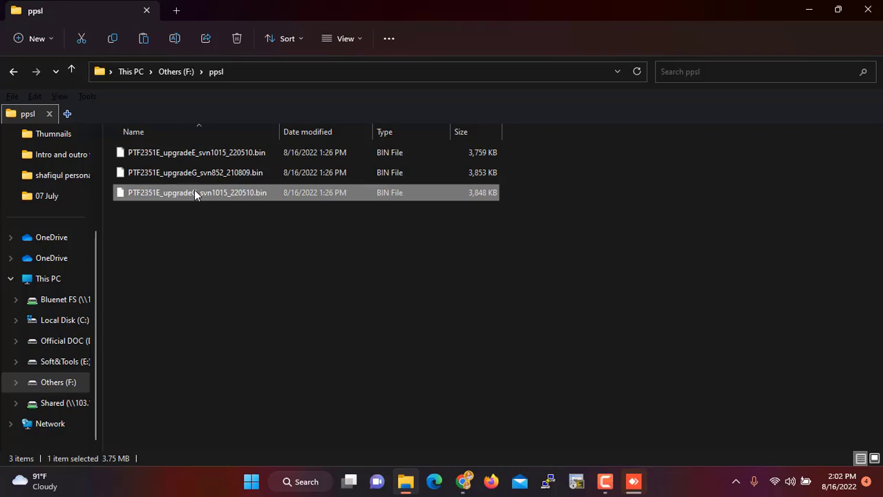
- Reload the router page, trimming the address down to 192.168.1.1
{"action": "left_click", "coordinate": [809, 10]}
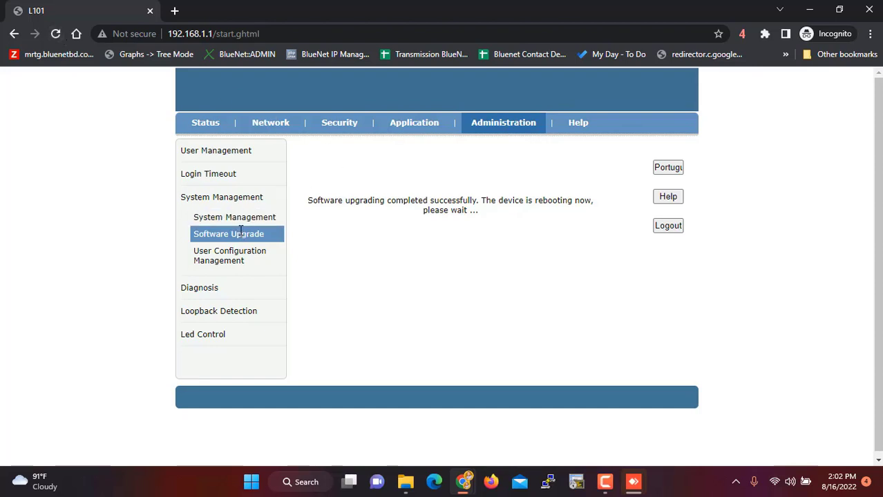
{"action": "left_click", "coordinate": [55, 34]}
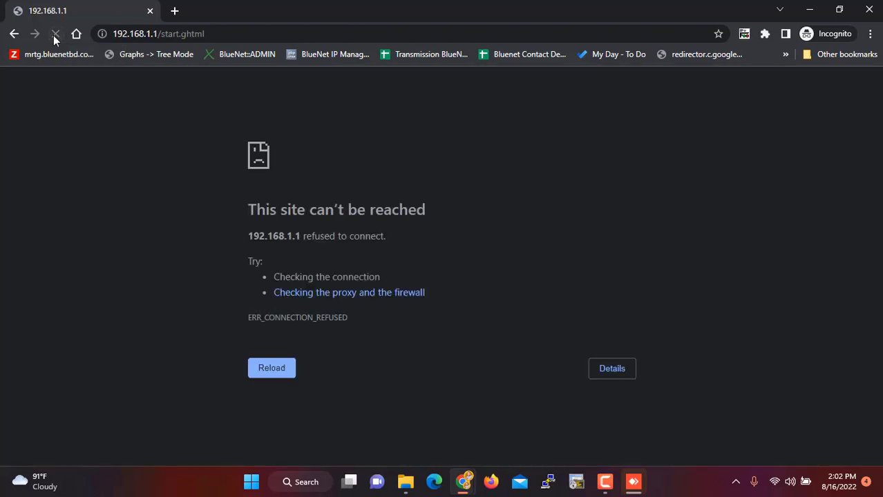
{"action": "left_click", "coordinate": [256, 35]}
{"action": "left_click", "coordinate": [256, 35]}
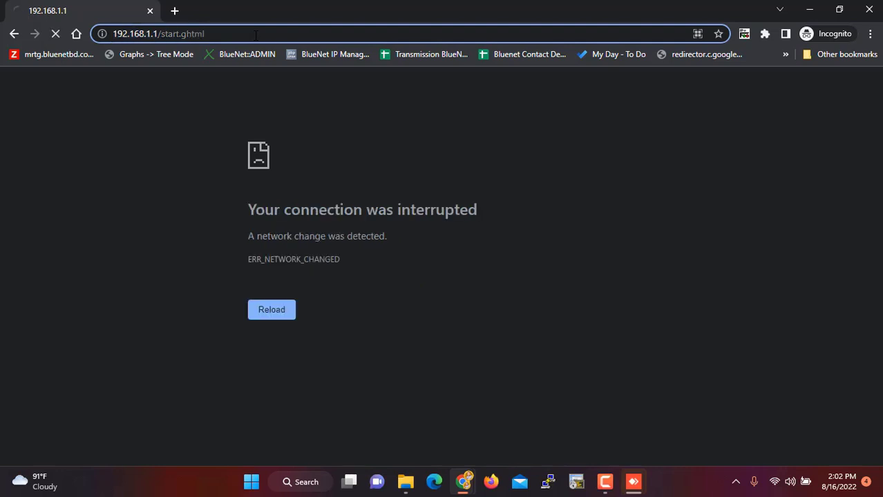
{"action": "key", "text": "BackSpace"}
{"action": "key", "text": "BackSpace"}
{"action": "key", "text": "BackSpace"}
{"action": "key", "text": "BackSpace"}
{"action": "key", "text": "BackSpace"}
{"action": "key", "text": "BackSpace"}
{"action": "key", "text": "BackSpace"}
{"action": "key", "text": "BackSpace"}
{"action": "key", "text": "BackSpace"}
{"action": "key", "text": "BackSpace"}
{"action": "key", "text": "BackSpace"}
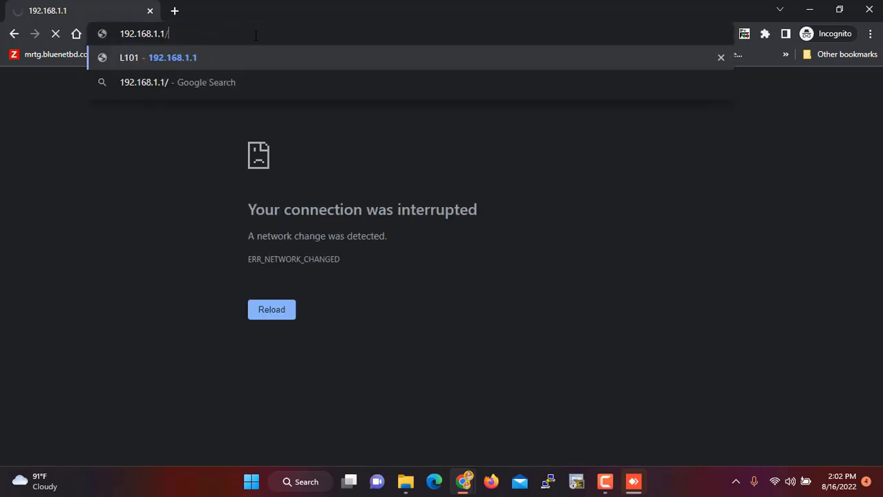
{"action": "key", "text": "BackSpace"}
{"action": "key", "text": "Return"}
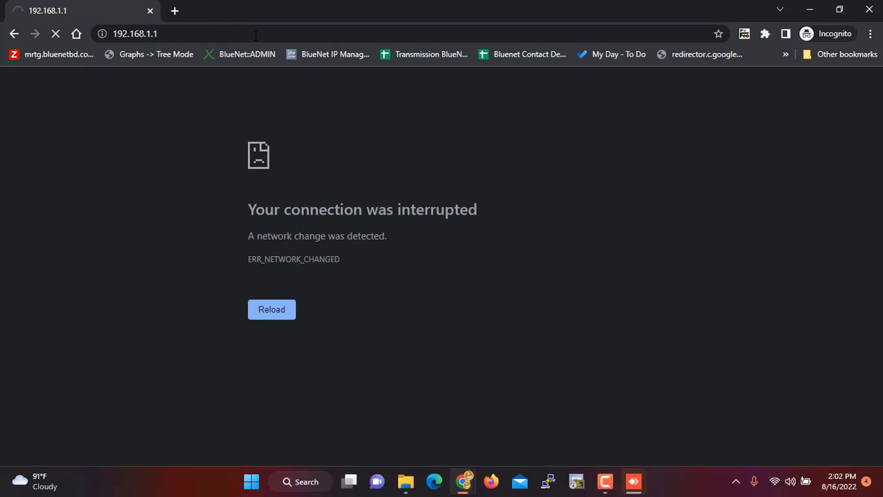
- Keep retrying 192.168.1.1 while the rebooting router refuses the connection
{"action": "left_click", "coordinate": [250, 33]}
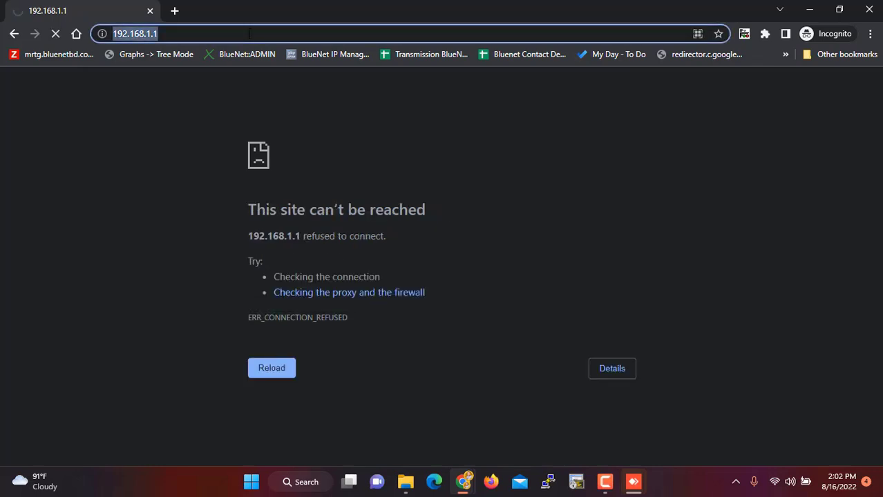
{"action": "left_click", "coordinate": [250, 33]}
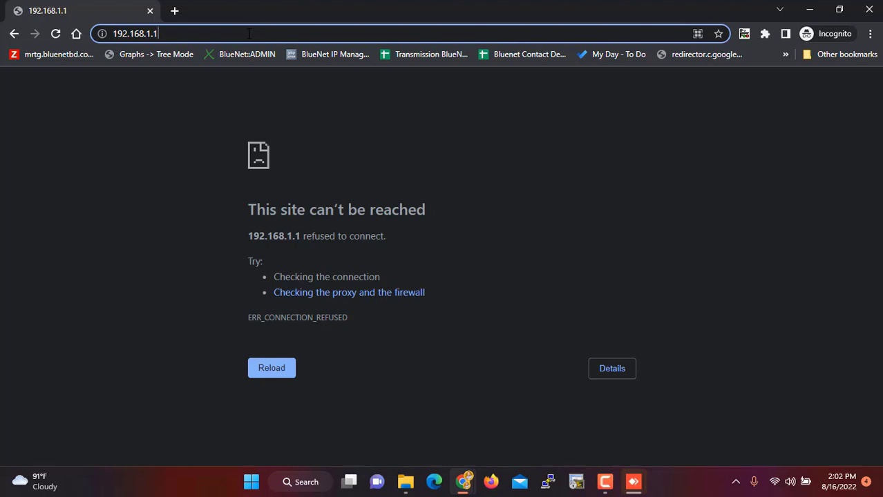
{"action": "key", "text": "Return"}
{"action": "key", "text": "Return"}
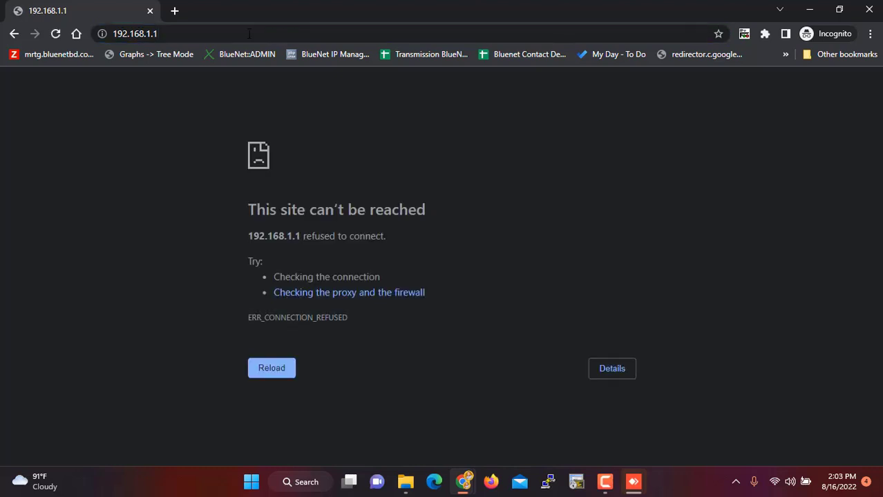
{"action": "left_click", "coordinate": [249, 33]}
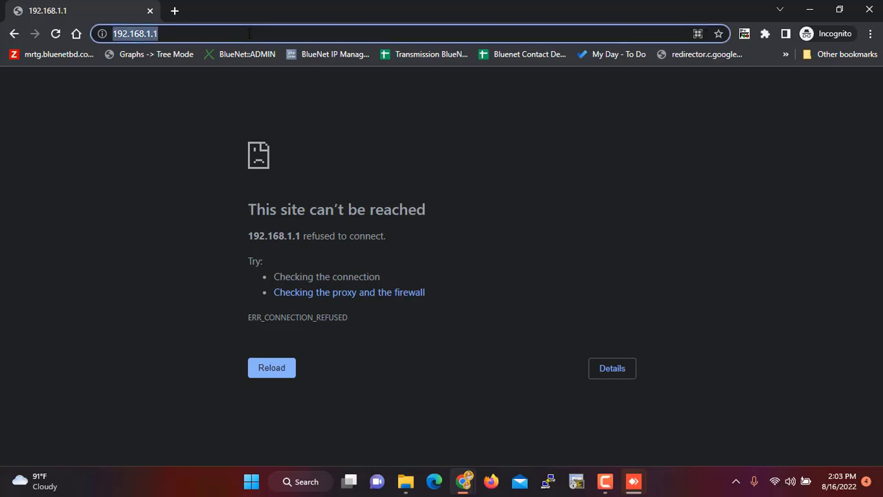
{"action": "left_click", "coordinate": [249, 34]}
{"action": "key", "text": "Return"}
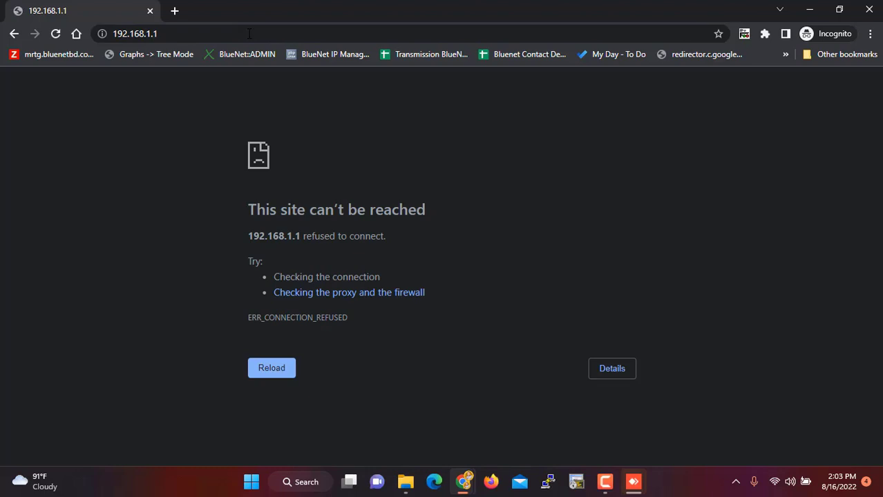
{"action": "left_click", "coordinate": [249, 33]}
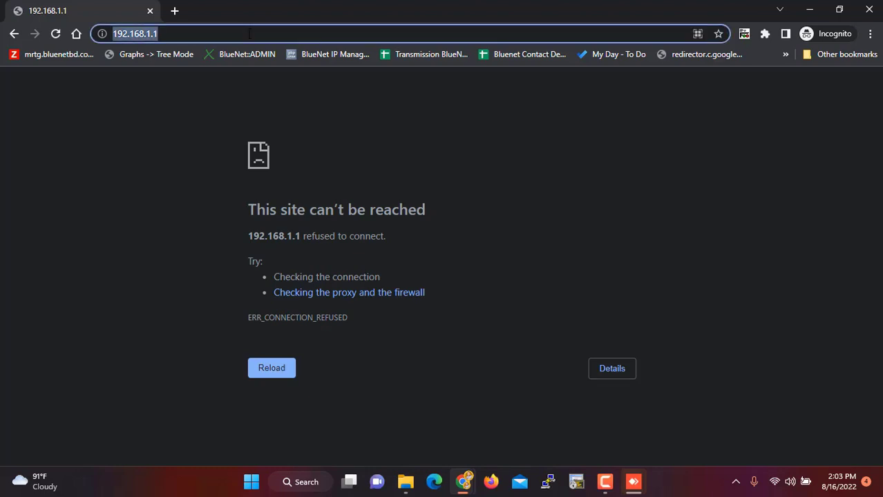
{"action": "left_click", "coordinate": [250, 33]}
{"action": "key", "text": "Return"}
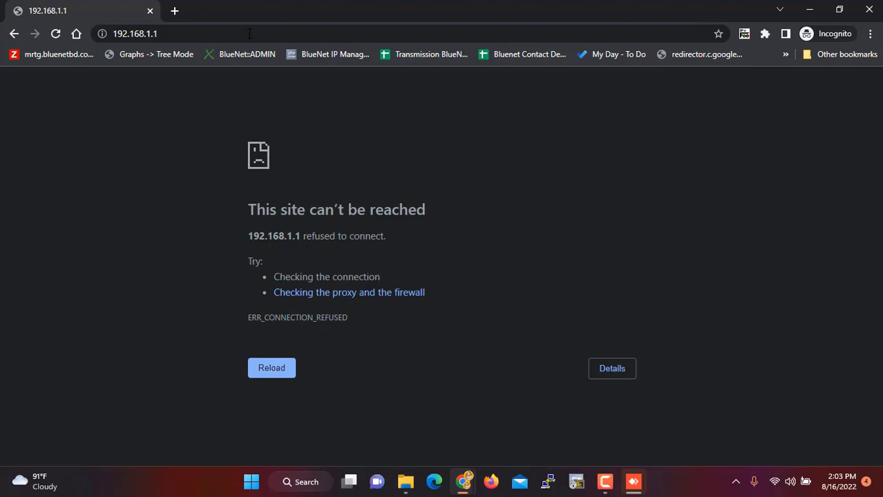
{"action": "left_click", "coordinate": [249, 34]}
{"action": "key", "text": "Return"}
- Open Command Prompt and run 'ping 192.168.1.1 -t' until the router replies
{"action": "key", "text": "super"}
{"action": "type", "text": "cmd"}
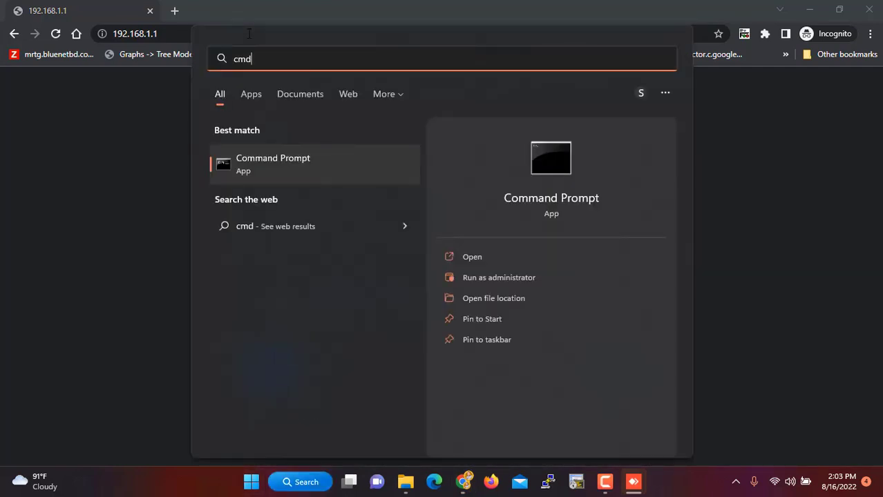
{"action": "key", "text": "Return"}
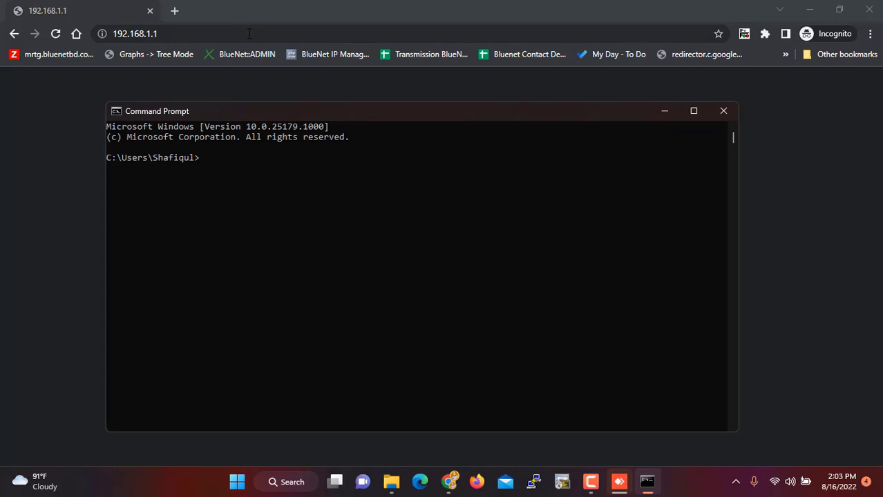
{"action": "type", "text": "ping 1882"}
{"action": "key", "text": "BackSpace"}
{"action": "key", "text": "BackSpace"}
{"action": "key", "text": "BackSpace"}
{"action": "type", "text": "92..168.1.1 -t"}
{"action": "key", "text": "Left"}
{"action": "key", "text": "Left"}
{"action": "key", "text": "Left"}
{"action": "key", "text": "Left"}
{"action": "key", "text": "Left"}
{"action": "key", "text": "Left"}
{"action": "key", "text": "Left"}
{"action": "key", "text": "Left"}
{"action": "key", "text": "Left"}
{"action": "key", "text": "BackSpace"}
{"action": "key", "text": "Return"}
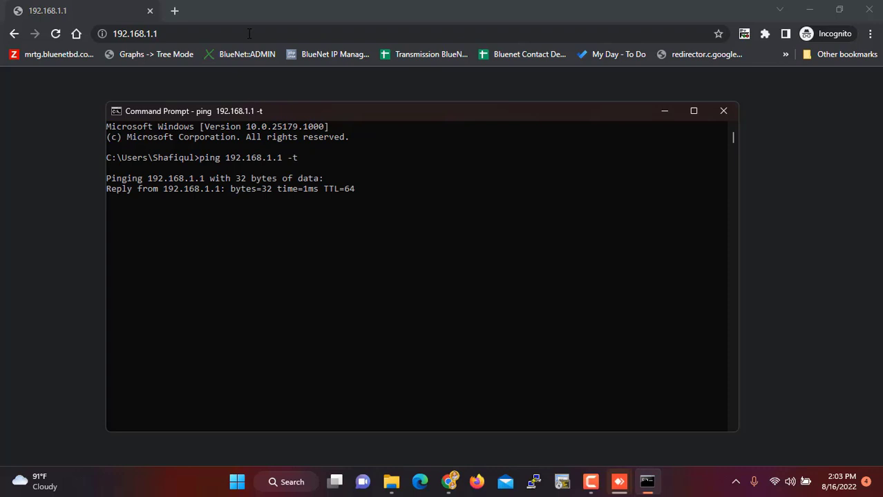
{"action": "left_click", "coordinate": [176, 33]}
- Log back in with the administrator username, the new password and the shown verification code
{"action": "key", "text": "Return"}
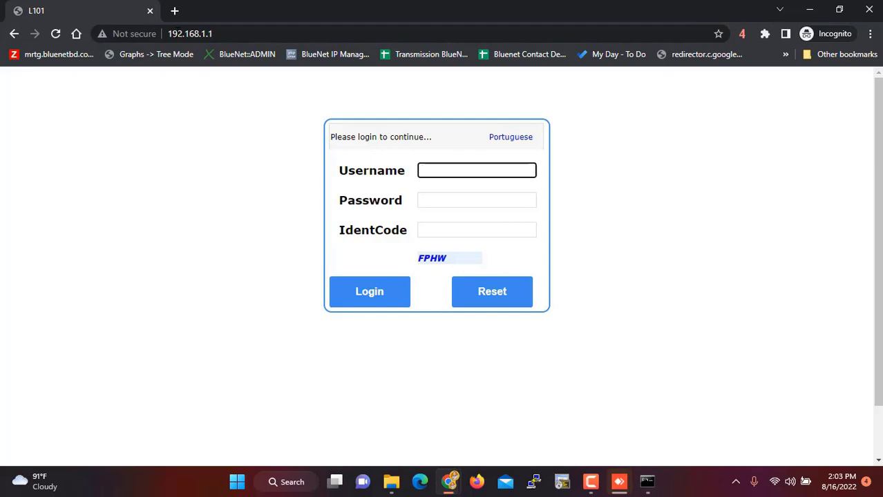
{"action": "type", "text": "admin"}
{"action": "key", "text": "Tab"}
{"action": "type", "text": "********"}
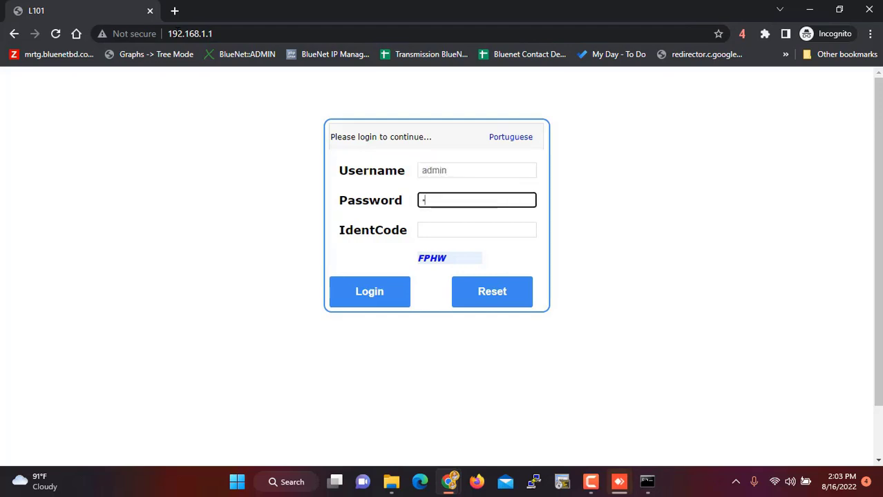
{"action": "key", "text": "Tab"}
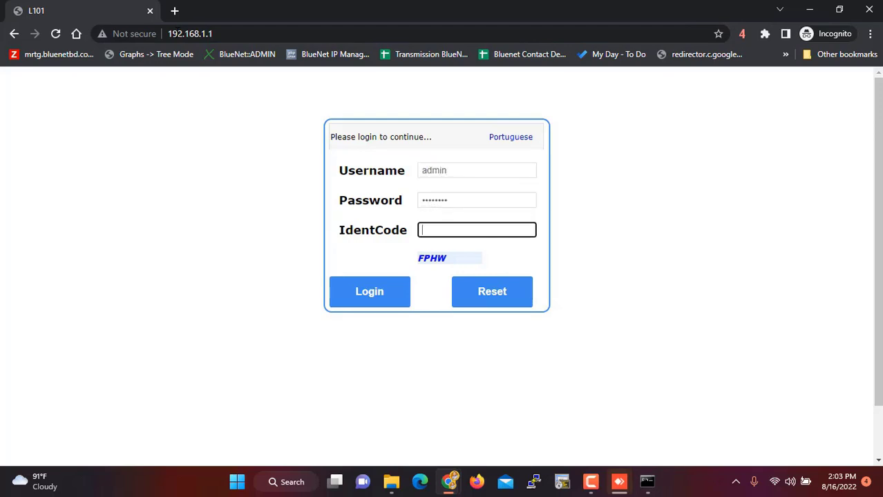
{"action": "type", "text": "FPHW"}
{"action": "key", "text": "Return"}
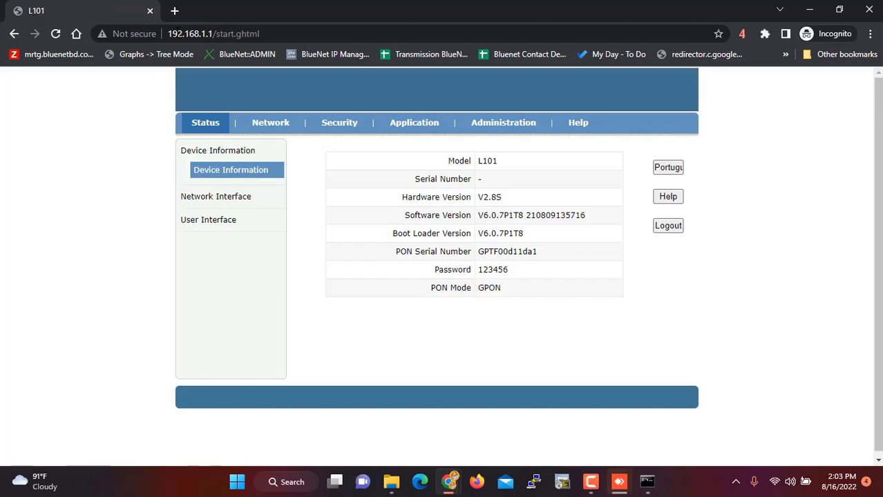
- Go to Administration > System Management > Software Upgrade
{"action": "left_click", "coordinate": [482, 129]}
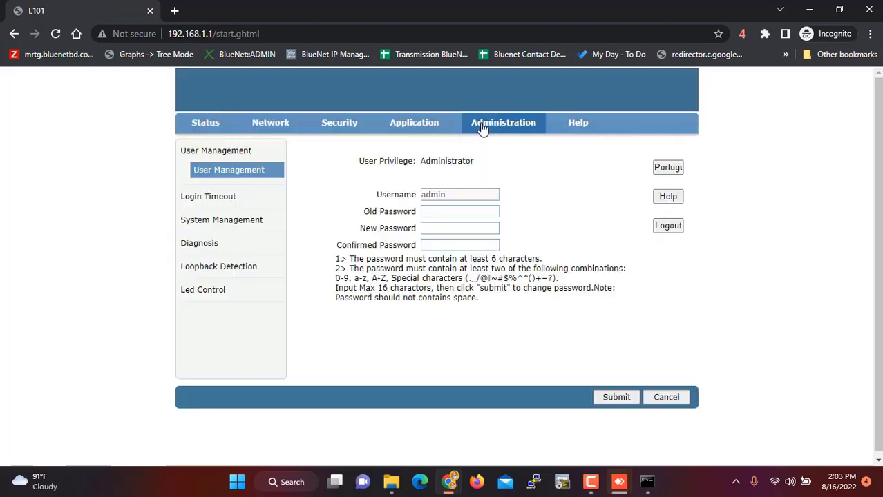
{"action": "left_click", "coordinate": [220, 221]}
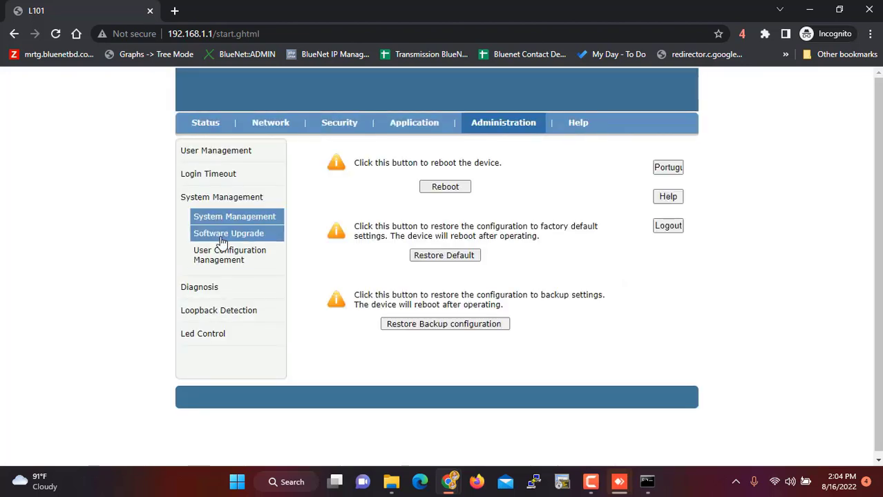
{"action": "left_click", "coordinate": [223, 236]}
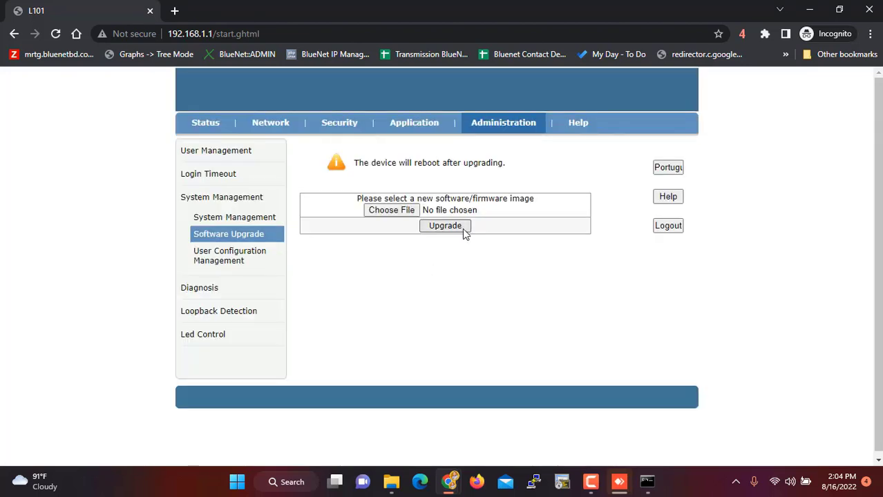
- Upload PTF2351E_upgradeE_svn1015_220510.bin, confirm the upgrade, then check the running ping
{"action": "left_click", "coordinate": [395, 215]}
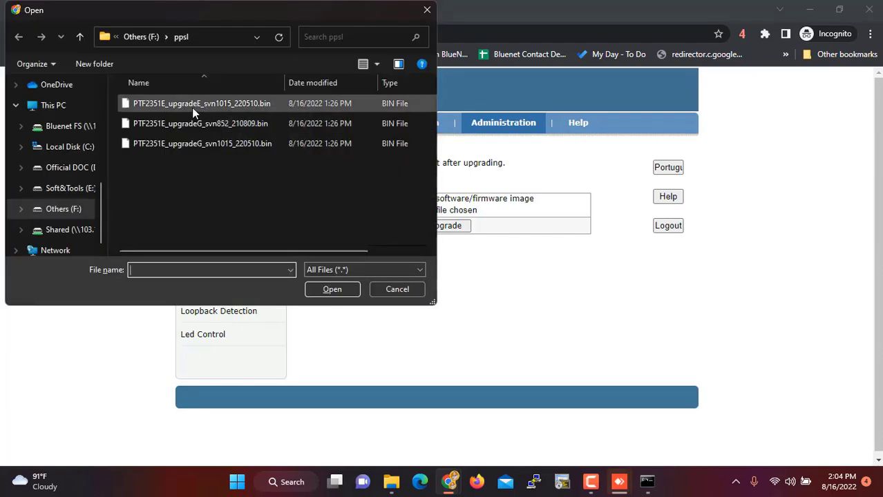
{"action": "key", "text": "Escape"}
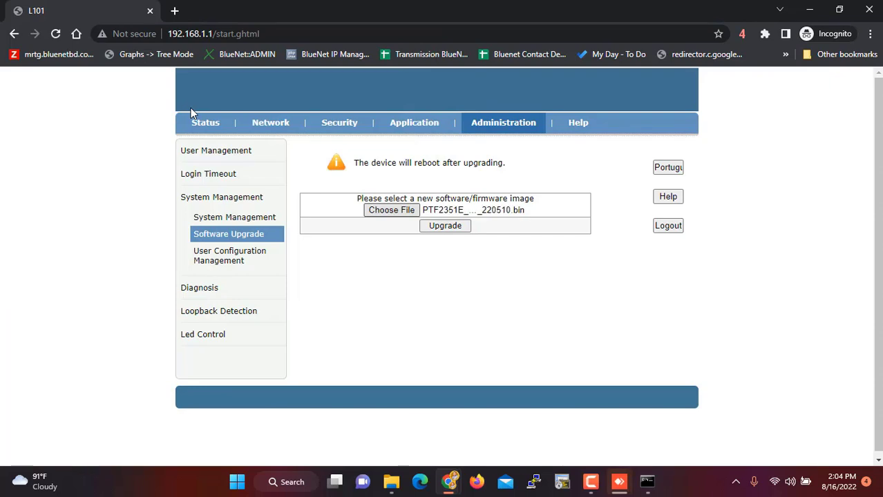
{"action": "left_click", "coordinate": [444, 226]}
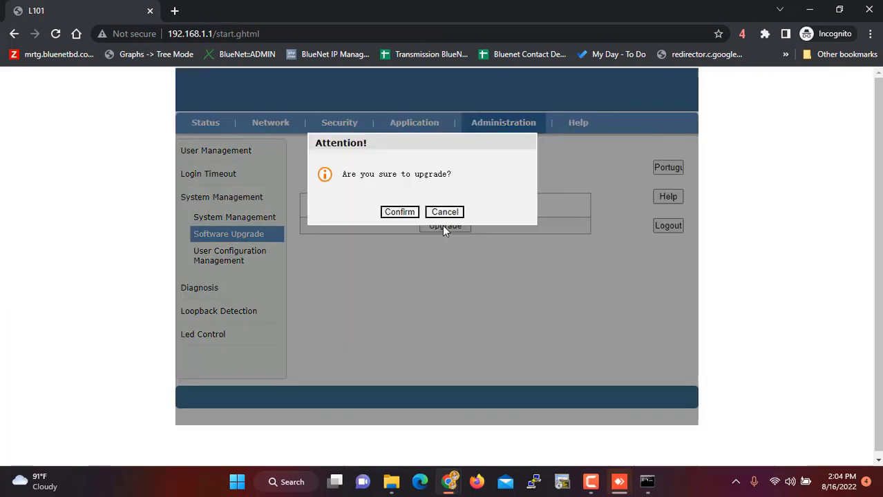
{"action": "left_click", "coordinate": [399, 212]}
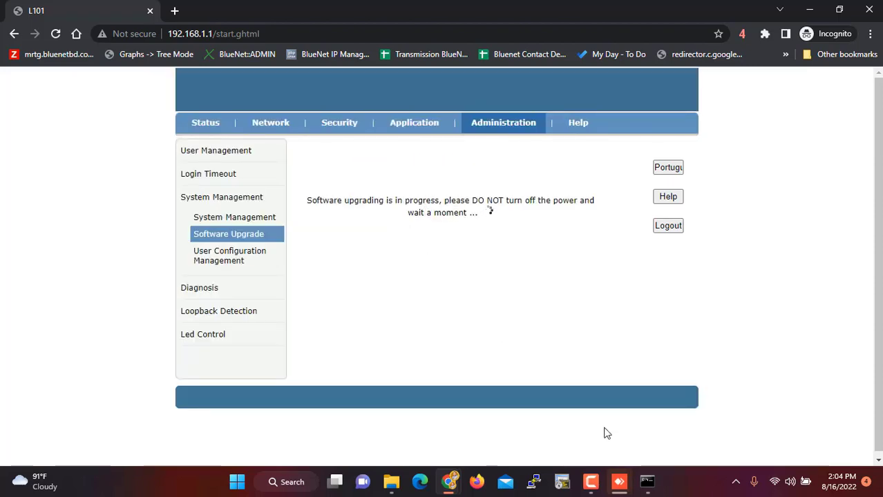
{"action": "left_click", "coordinate": [648, 482]}
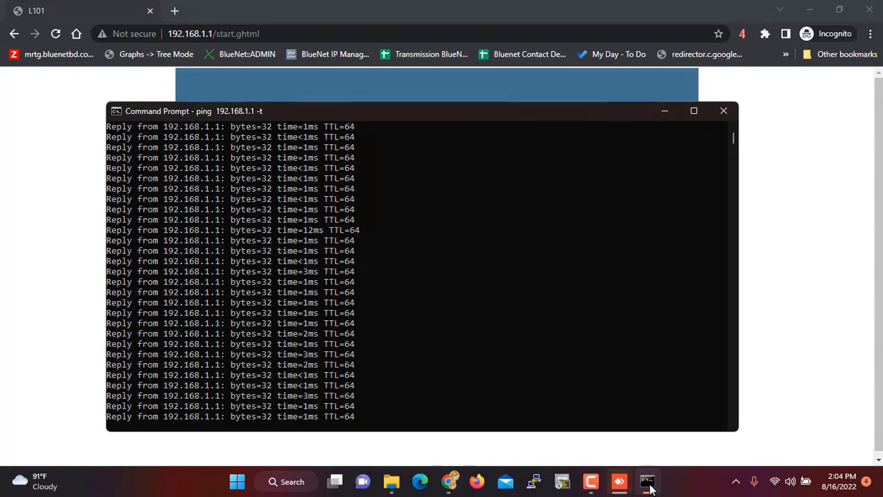
- Restart 'ping 192.168.1.1 -t' and alternate between the upgrade page and the ping replies
{"action": "left_click", "coordinate": [817, 278]}
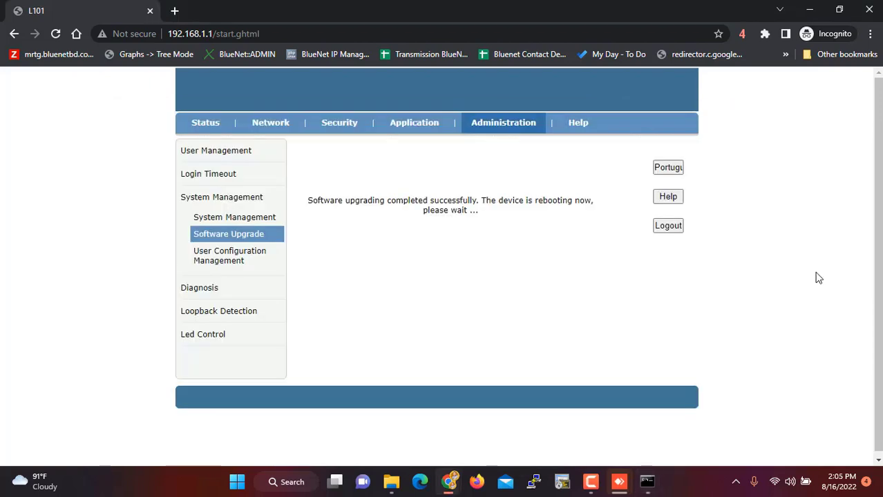
{"action": "left_click", "coordinate": [648, 484]}
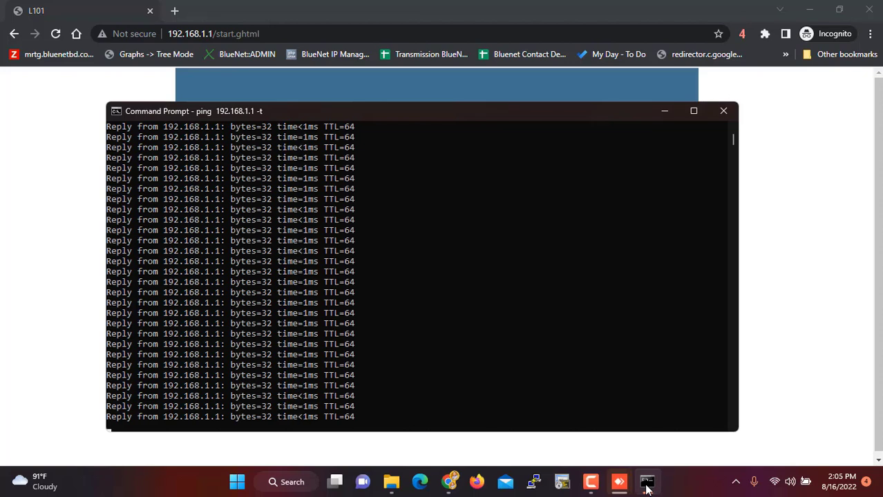
{"action": "key", "text": "ctrl+c"}
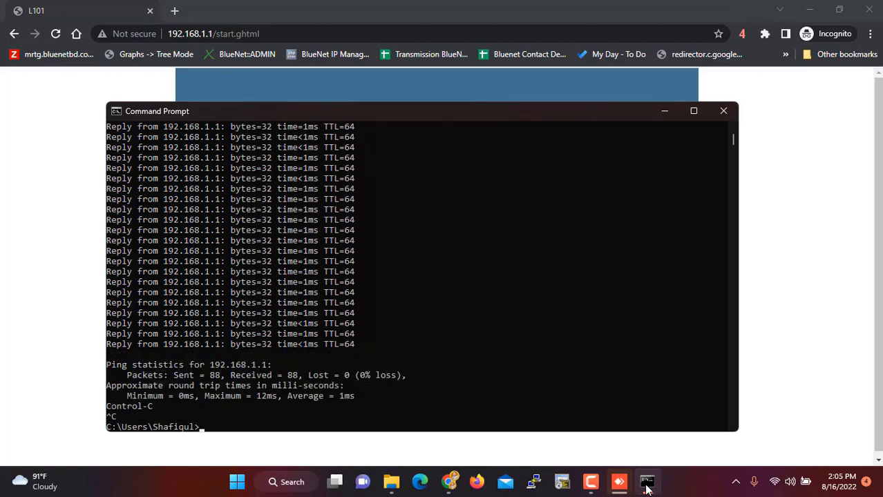
{"action": "key", "text": "Up"}
{"action": "key", "text": "Return"}
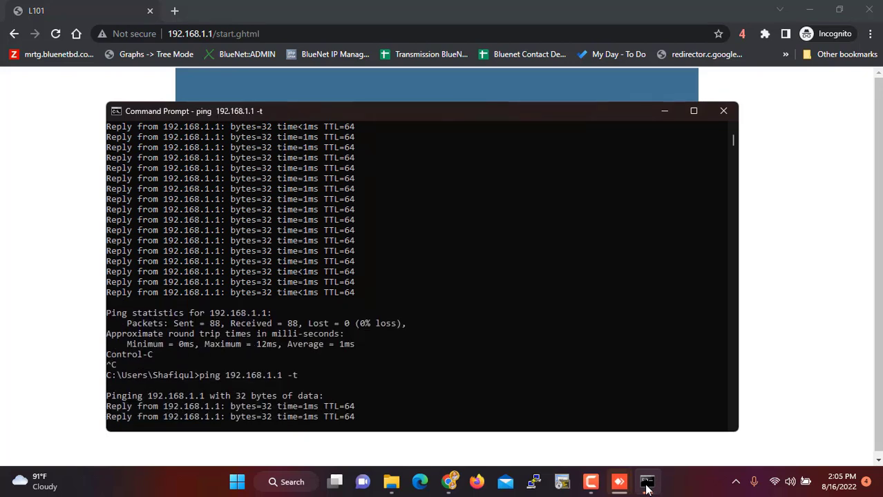
{"action": "left_click", "coordinate": [765, 297]}
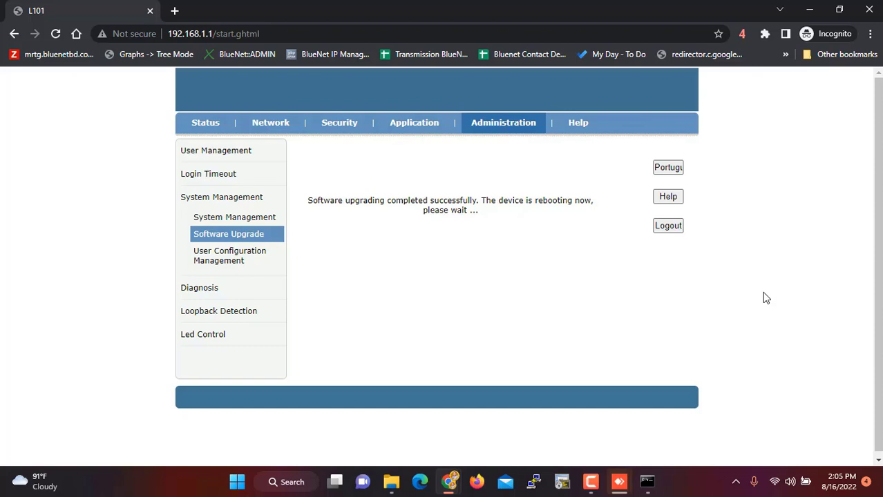
{"action": "left_click", "coordinate": [646, 483]}
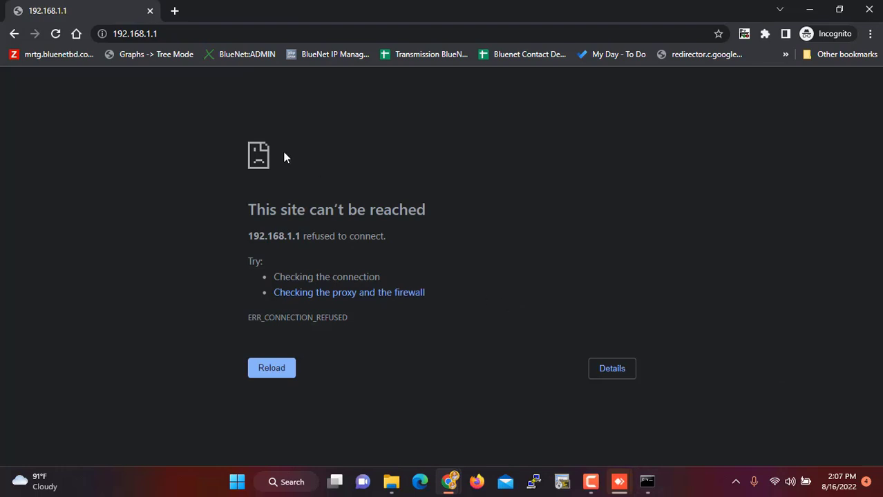
- Reload 192.168.1.1 and log in as admin with the password and verification code
{"action": "left_click", "coordinate": [184, 35]}
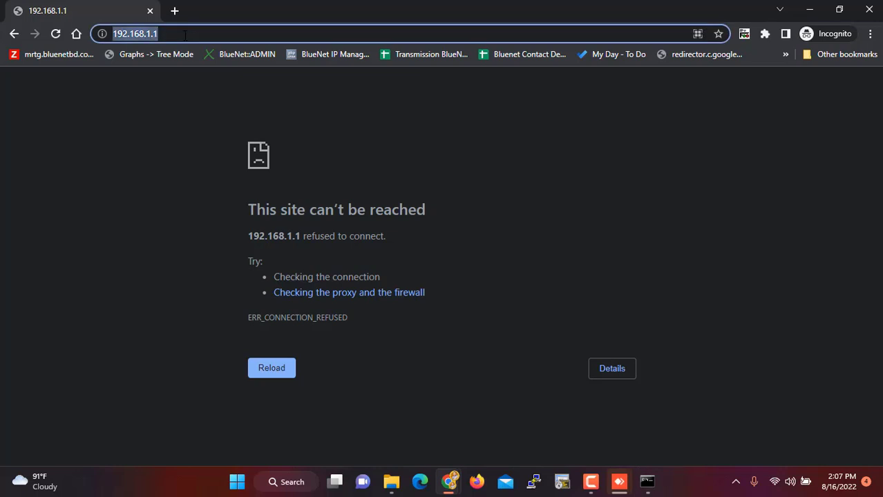
{"action": "key", "text": "Return"}
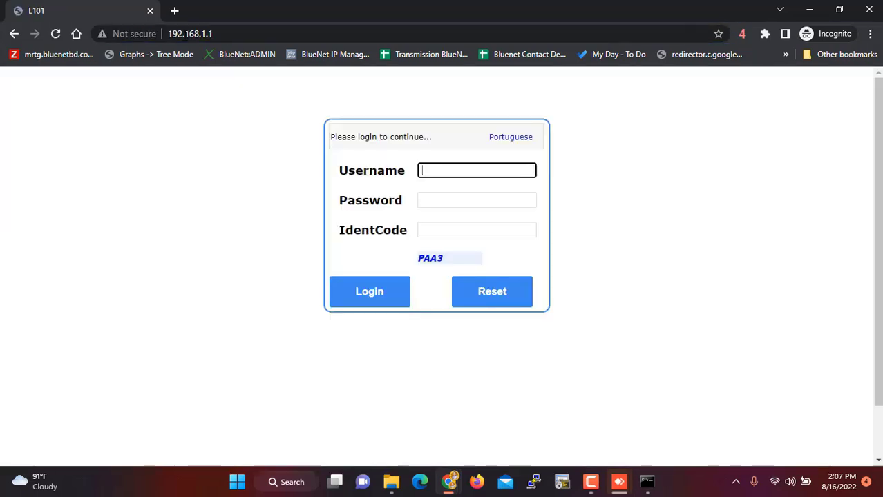
{"action": "type", "text": "admin"}
{"action": "key", "text": "Tab"}
{"action": "type", "text": "********"}
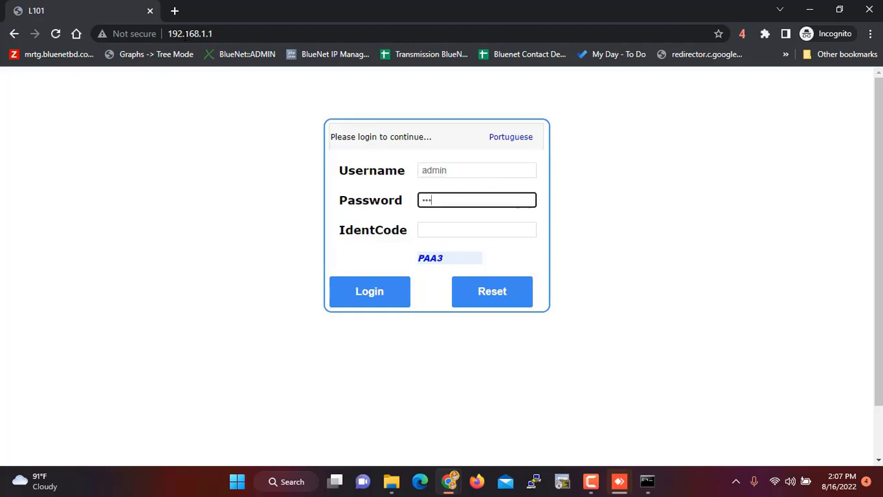
{"action": "key", "text": "Tab"}
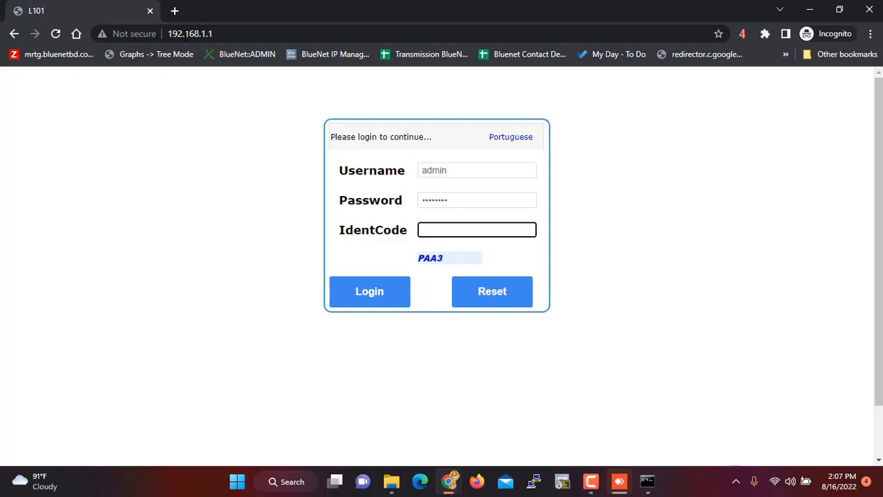
{"action": "type", "text": "PAA3"}
{"action": "key", "text": "Return"}
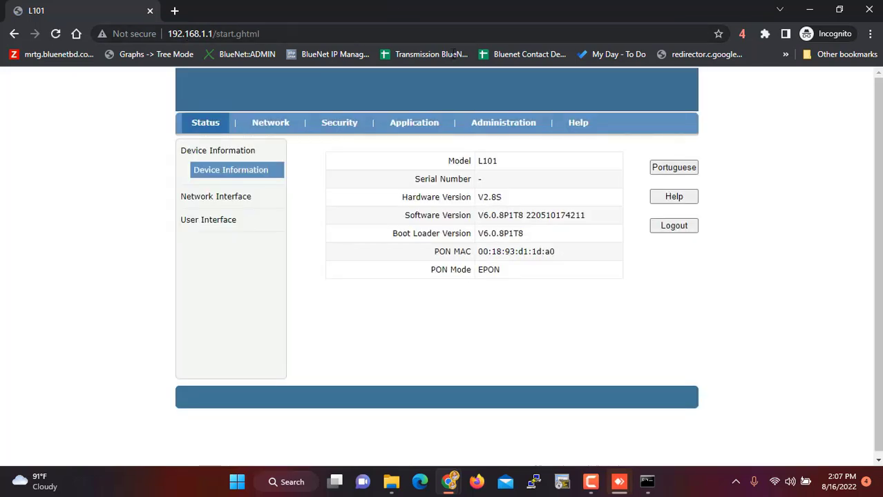
- Go to Administration > System Management > Software Upgrade and choose PTF2351E_upgradeG_svn1015_220510.bin
{"action": "left_click", "coordinate": [506, 134]}
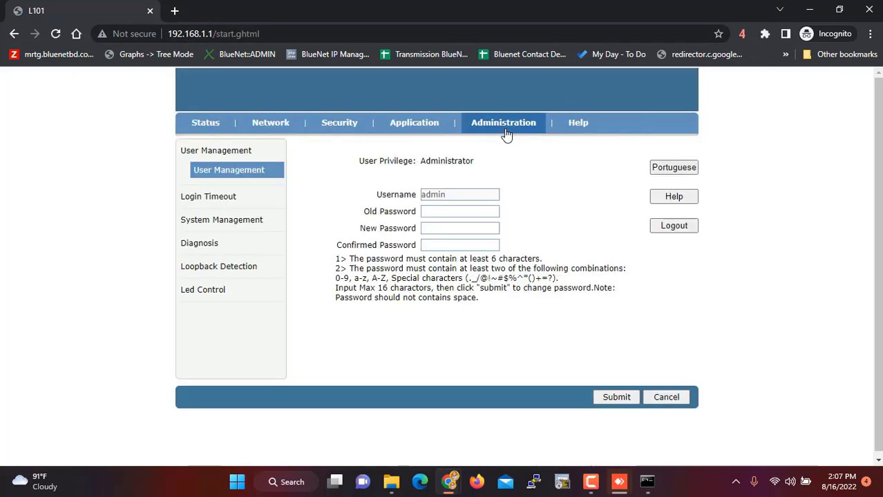
{"action": "left_click", "coordinate": [223, 227]}
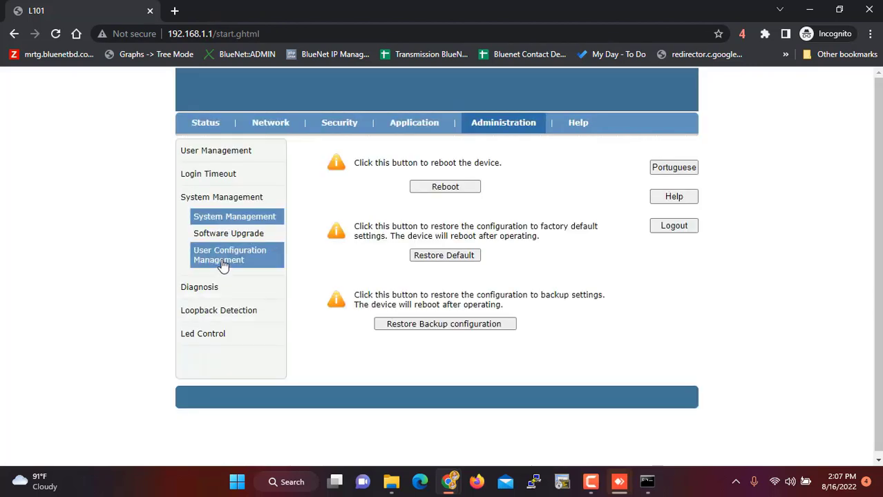
{"action": "left_click", "coordinate": [223, 266]}
{"action": "left_click", "coordinate": [235, 236]}
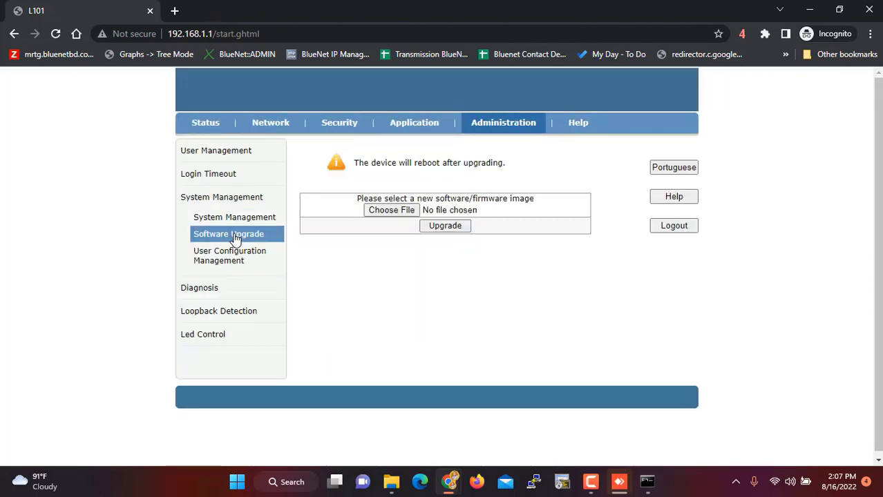
{"action": "left_click", "coordinate": [401, 214]}
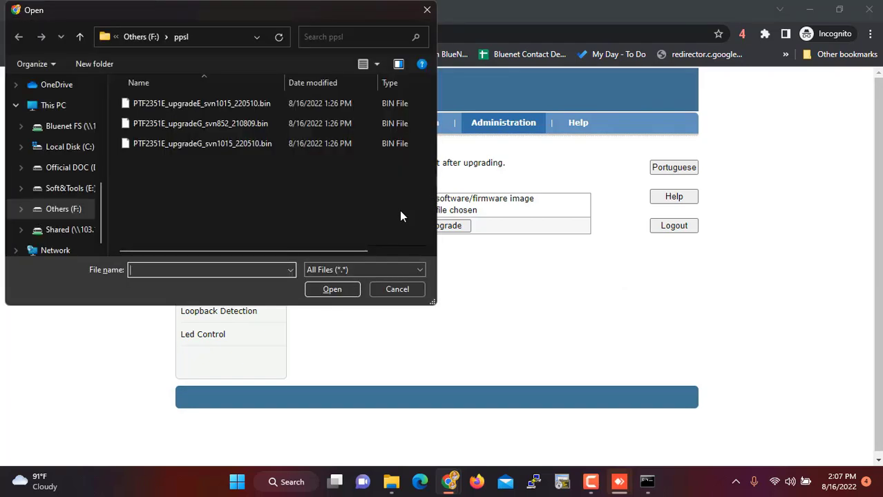
{"action": "double_click", "coordinate": [225, 145]}
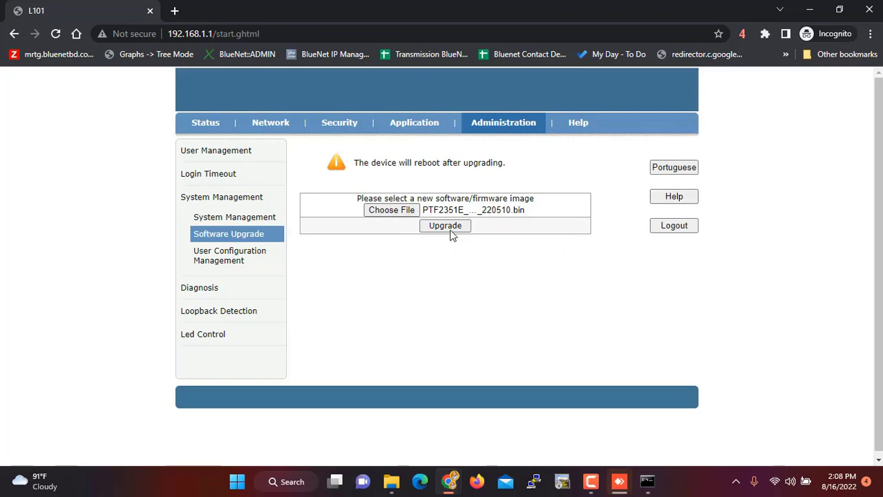
{"action": "left_click", "coordinate": [445, 229]}
- Confirm the GPON firmware upgrade, watch the ping replies, and open a blank browser tab
{"action": "left_click", "coordinate": [407, 213]}
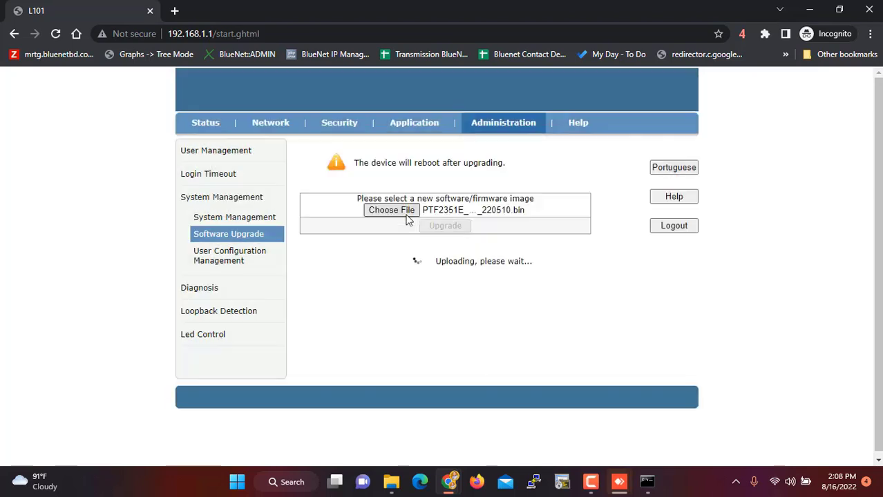
{"action": "left_click", "coordinate": [647, 484]}
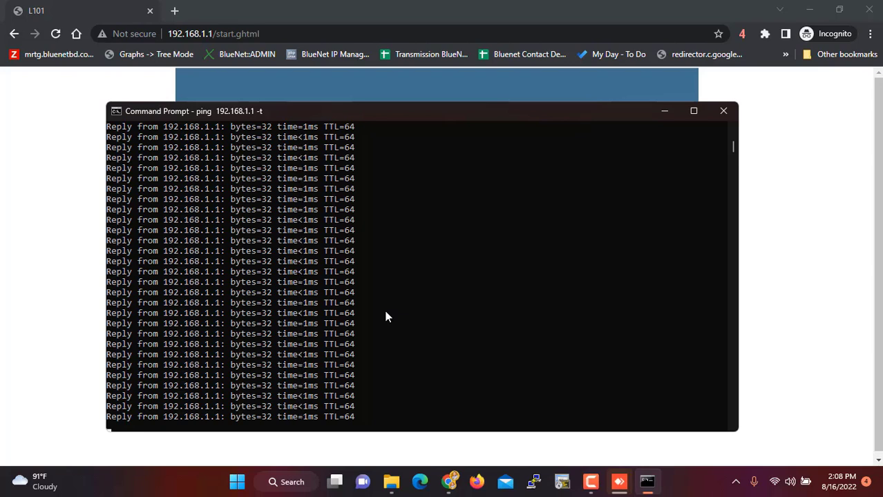
{"action": "left_click", "coordinate": [175, 13]}
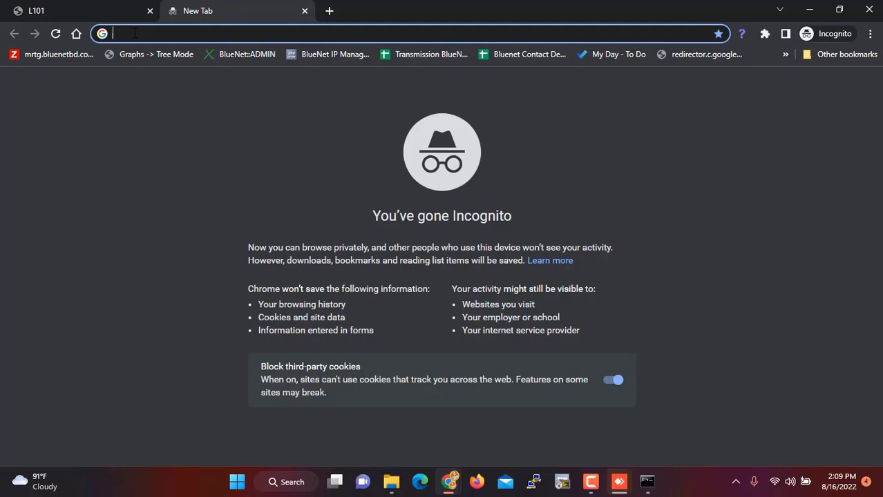
- Switch back to the router's upgrade-progress tab and reload it
{"action": "left_click", "coordinate": [61, 19]}
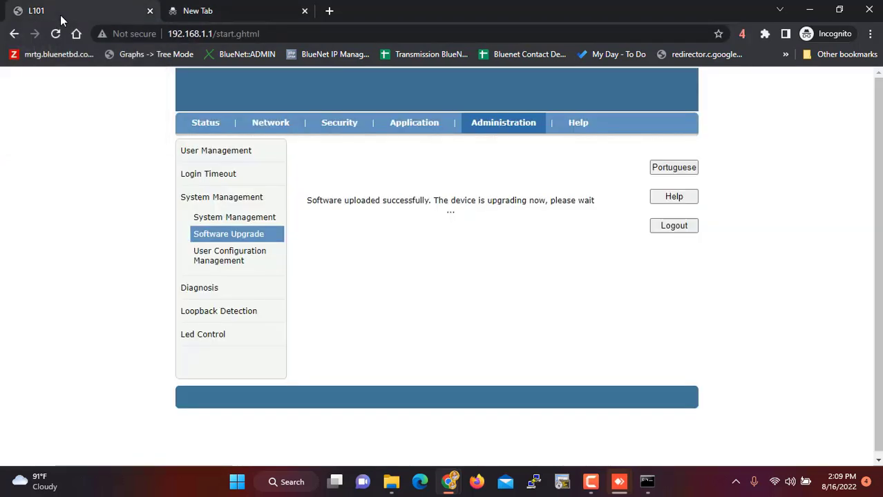
{"action": "left_click", "coordinate": [236, 9]}
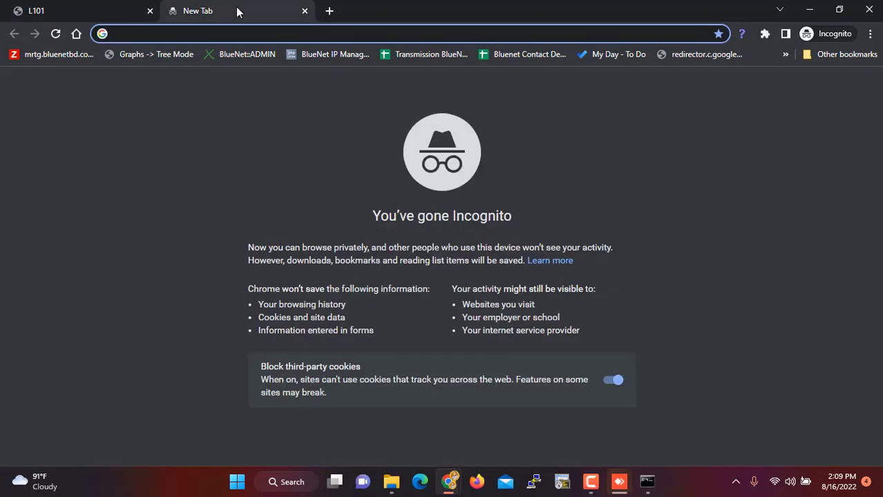
{"action": "left_click", "coordinate": [71, 17]}
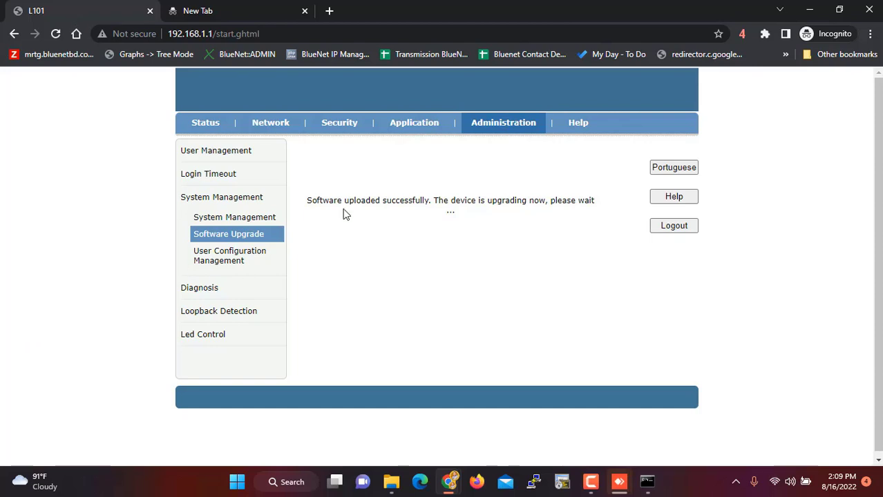
{"action": "left_click", "coordinate": [56, 34]}
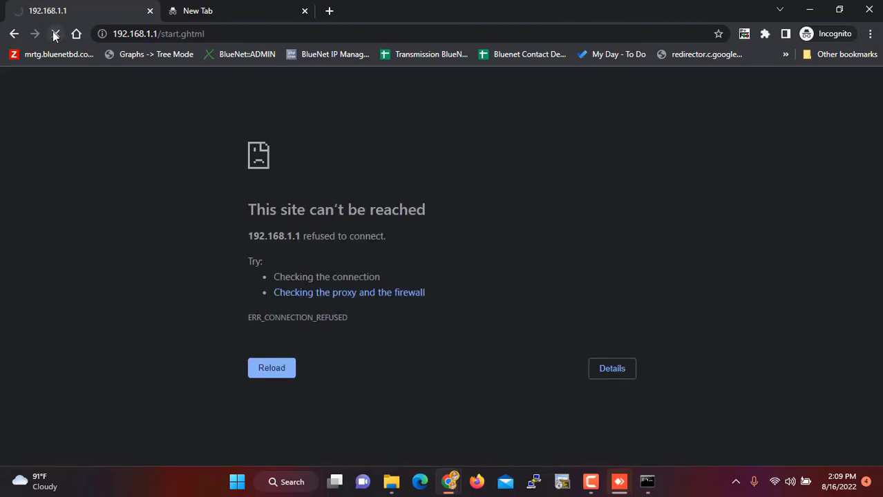
- Trim the address to bare 192.168.1.1 and retry loading until the login form appears
{"action": "left_click", "coordinate": [244, 33]}
{"action": "left_click", "coordinate": [243, 33]}
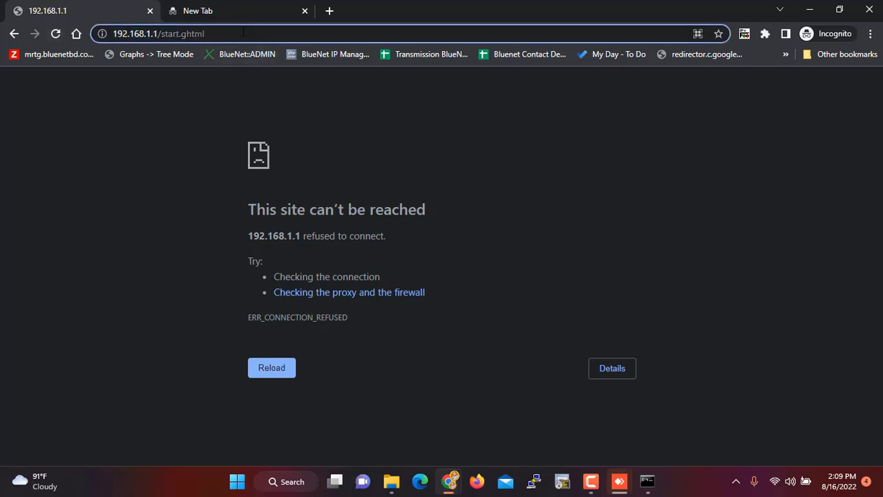
{"action": "key", "text": "BackSpace"}
{"action": "key", "text": "BackSpace"}
{"action": "key", "text": "BackSpace"}
{"action": "key", "text": "BackSpace"}
{"action": "key", "text": "BackSpace"}
{"action": "key", "text": "BackSpace"}
{"action": "key", "text": "BackSpace"}
{"action": "key", "text": "BackSpace"}
{"action": "key", "text": "BackSpace"}
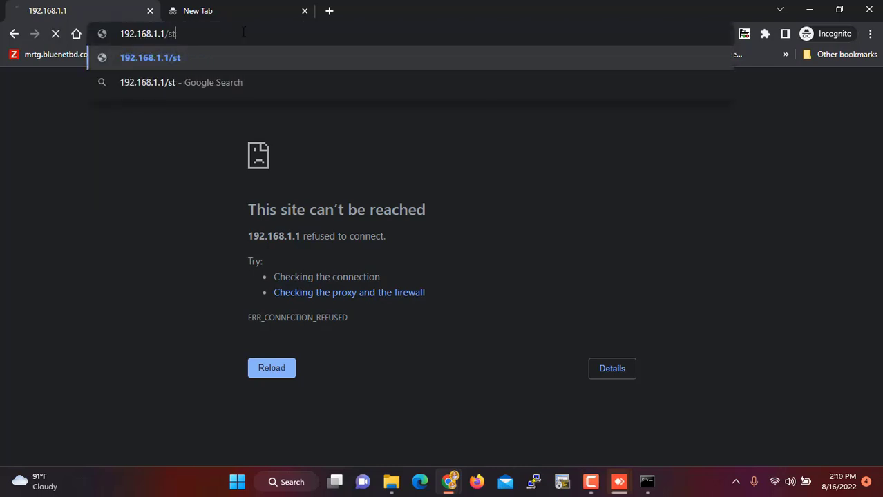
{"action": "key", "text": "BackSpace"}
{"action": "key", "text": "BackSpace"}
{"action": "key", "text": "BackSpace"}
{"action": "key", "text": "Return"}
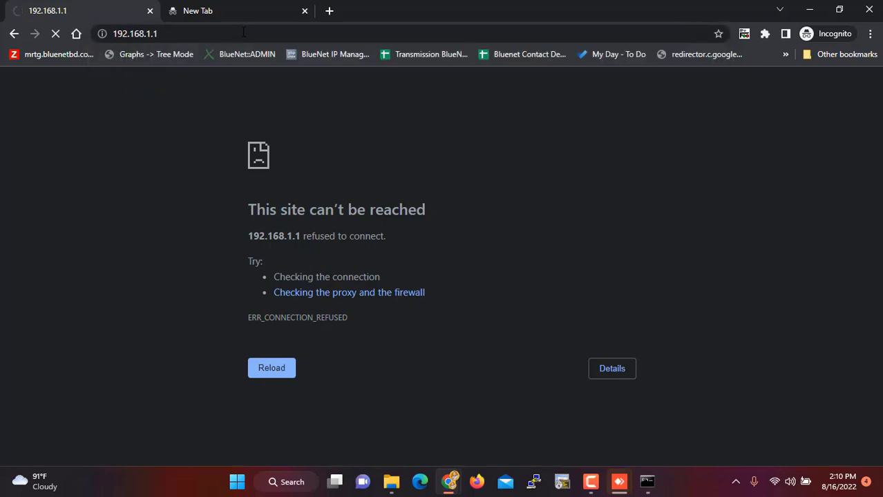
{"action": "left_click", "coordinate": [243, 32]}
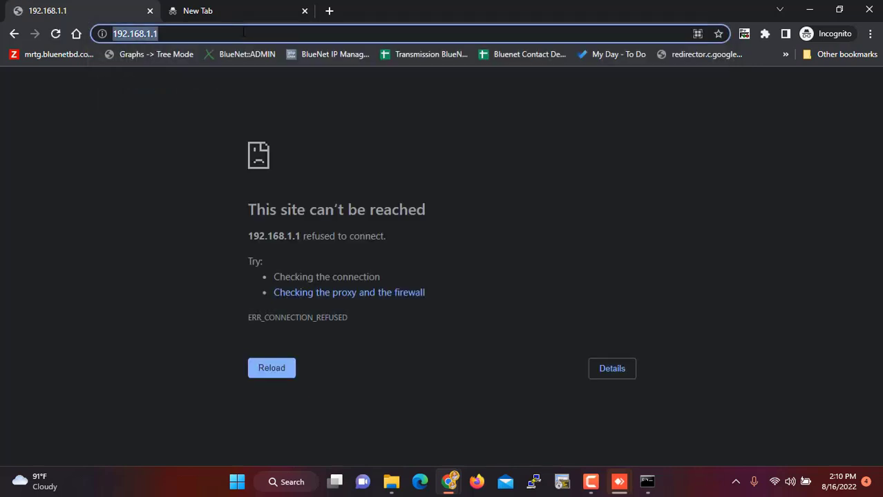
{"action": "key", "text": "Return"}
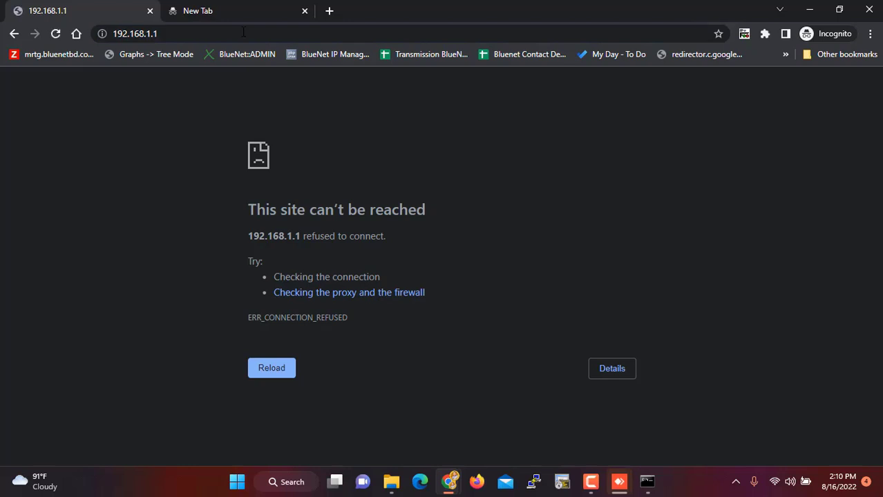
{"action": "left_click", "coordinate": [243, 32]}
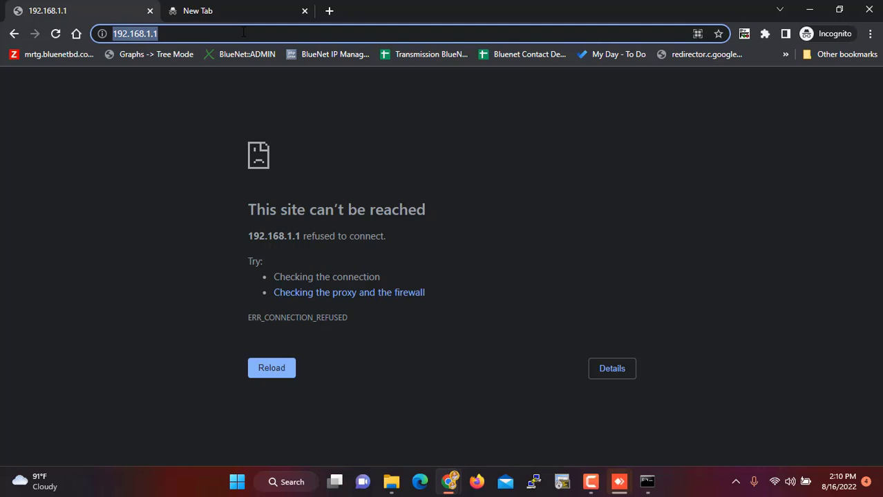
{"action": "key", "text": "Return"}
{"action": "key", "text": "F5"}
{"action": "left_click", "coordinate": [202, 33]}
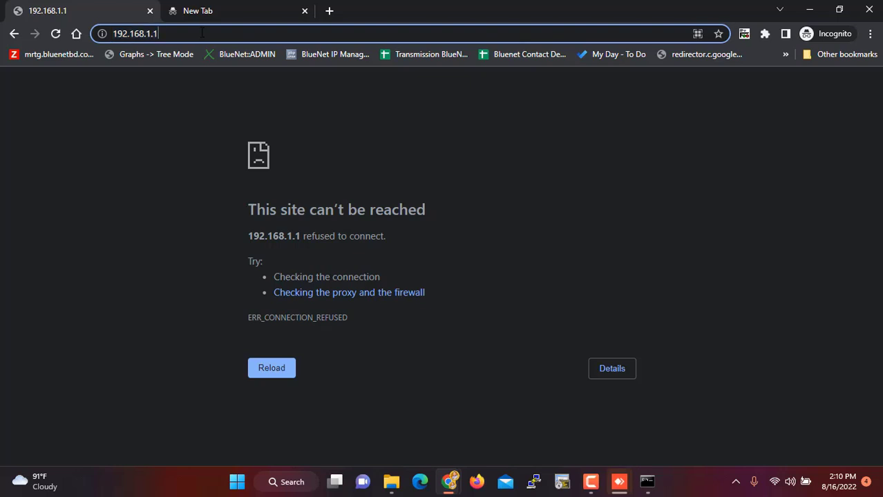
{"action": "key", "text": "Return"}
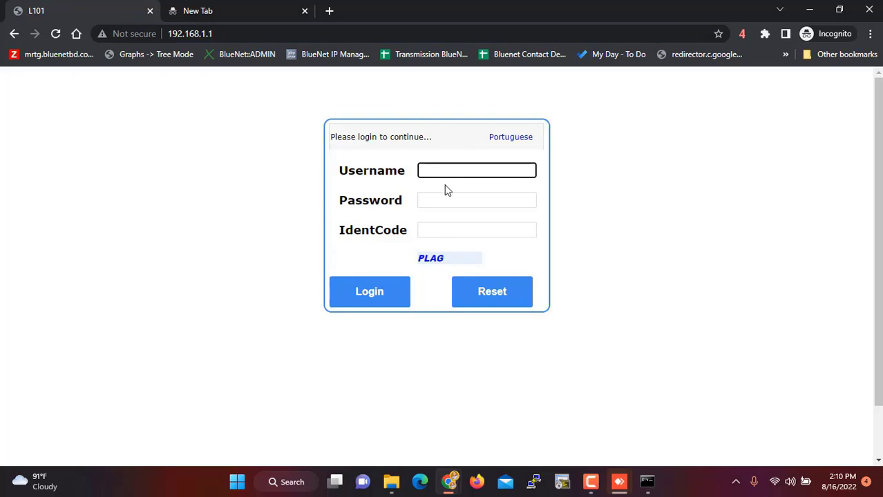
{"action": "left_click", "coordinate": [445, 170]}
{"action": "type", "text": "admin"}
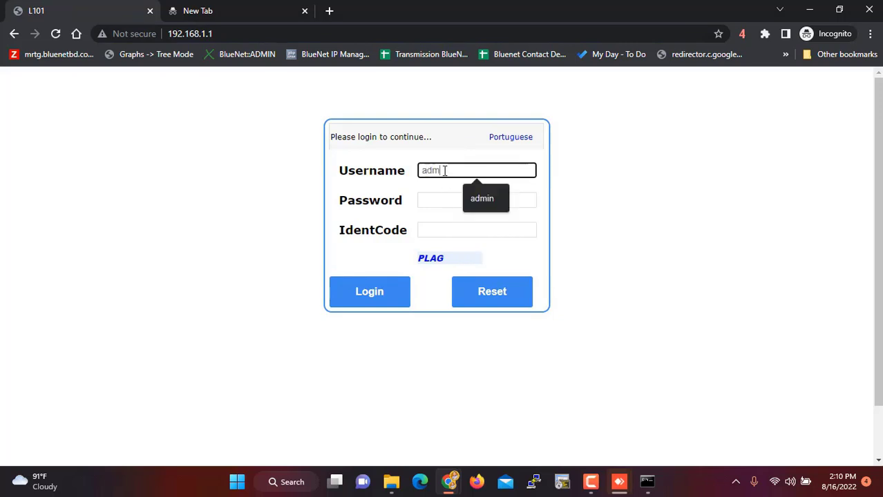
{"action": "key", "text": "Tab"}
{"action": "type", "text": "admin123"}
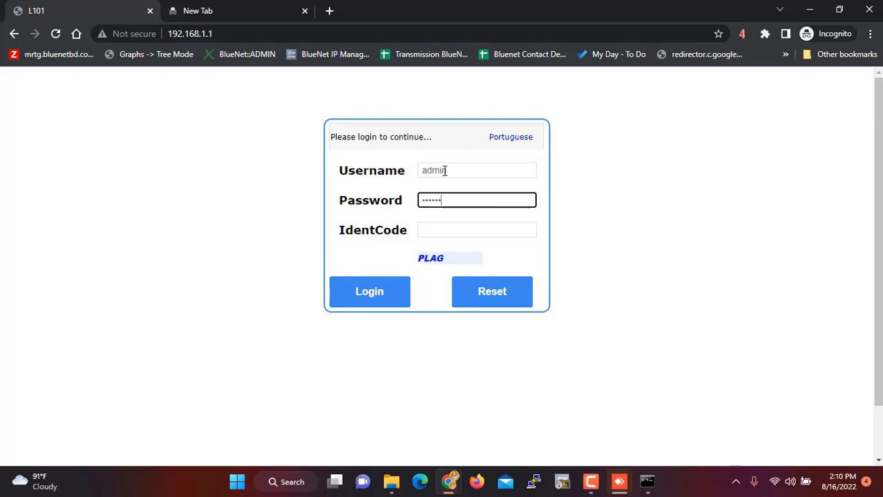
{"action": "key", "text": "Tab"}
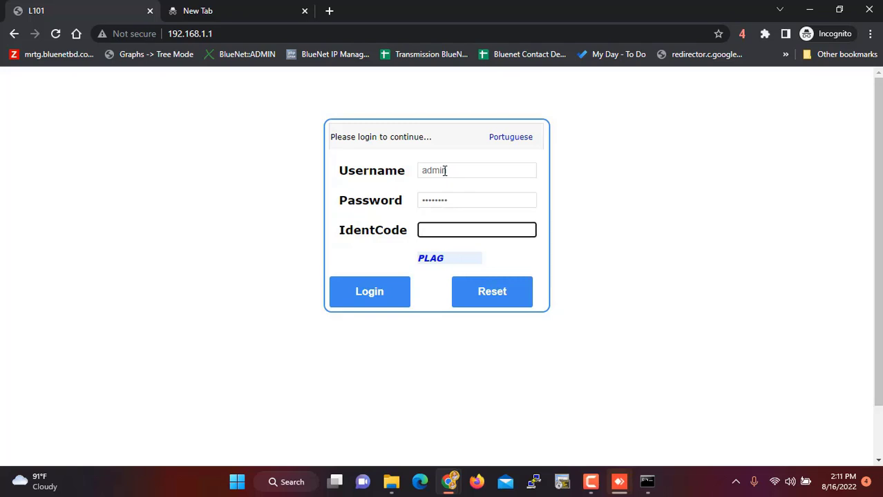
{"action": "type", "text": "PLAG"}
{"action": "key", "text": "Return"}
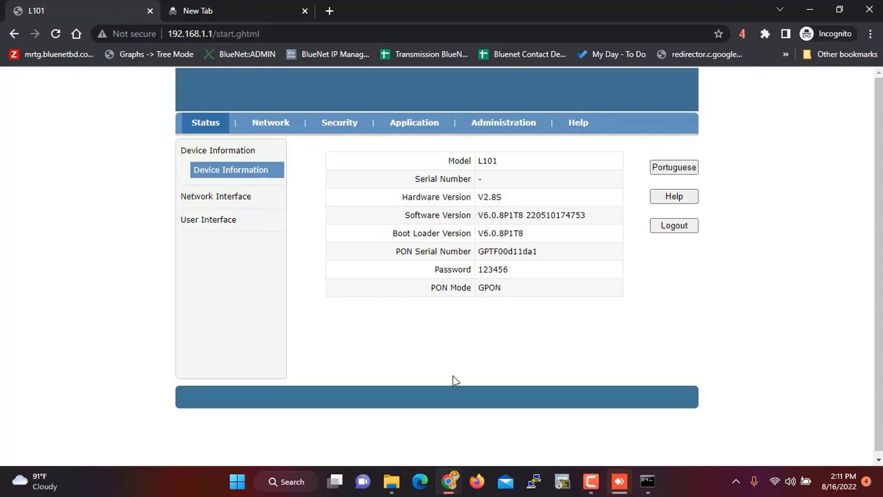
{"action": "left_click", "coordinate": [392, 484]}
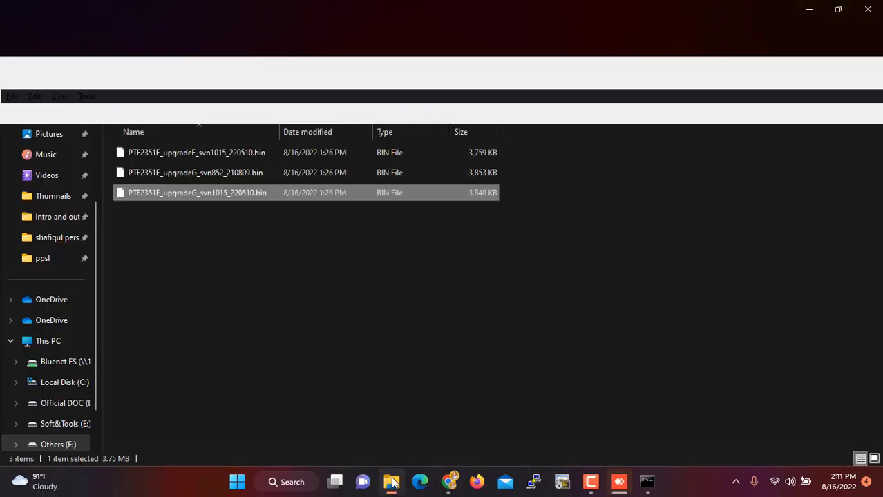
- Create the first empty 'New folder' in ppsl from the right-click New menu
{"action": "left_click", "coordinate": [362, 262]}
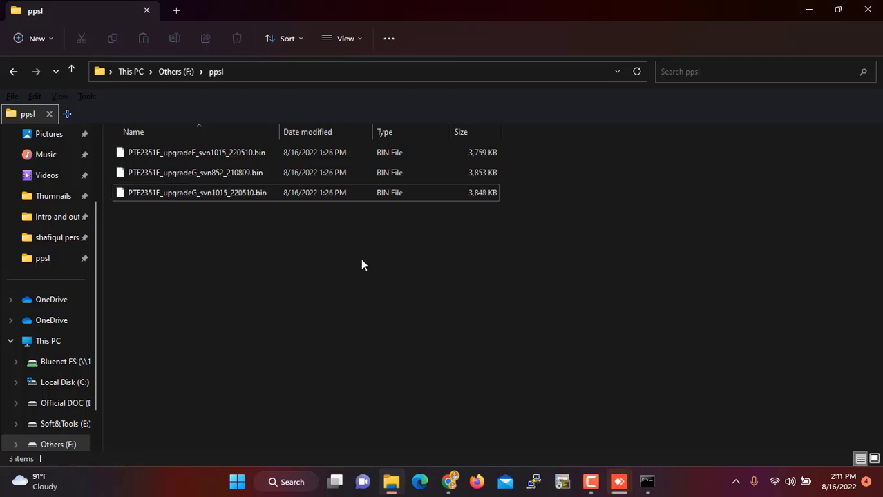
{"action": "right_click", "coordinate": [233, 278]}
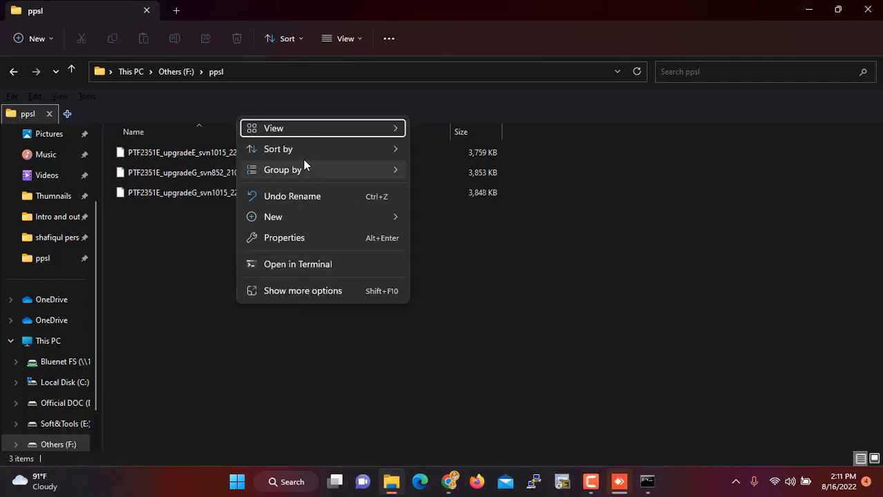
{"action": "mouse_move", "coordinate": [300, 156]}
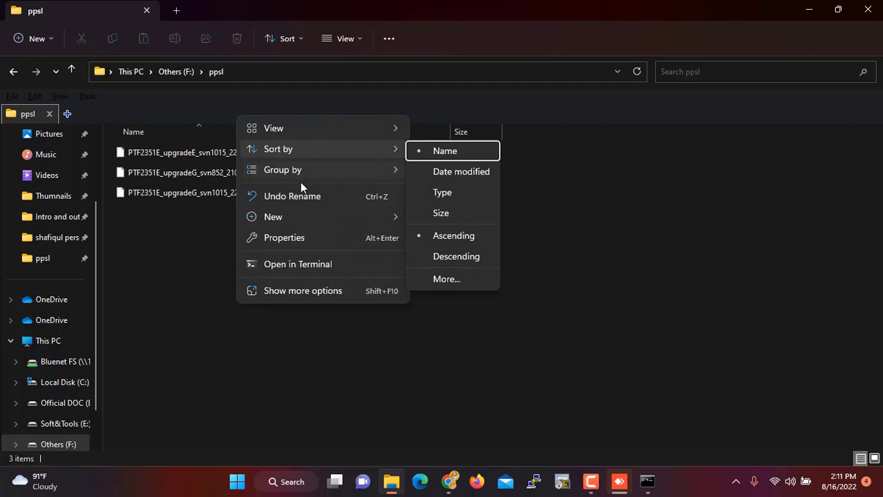
{"action": "mouse_move", "coordinate": [306, 217]}
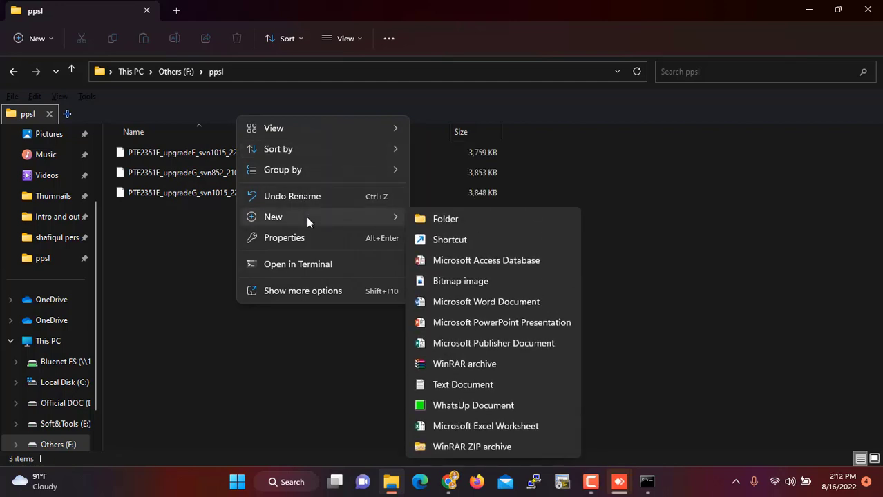
{"action": "left_click", "coordinate": [446, 219]}
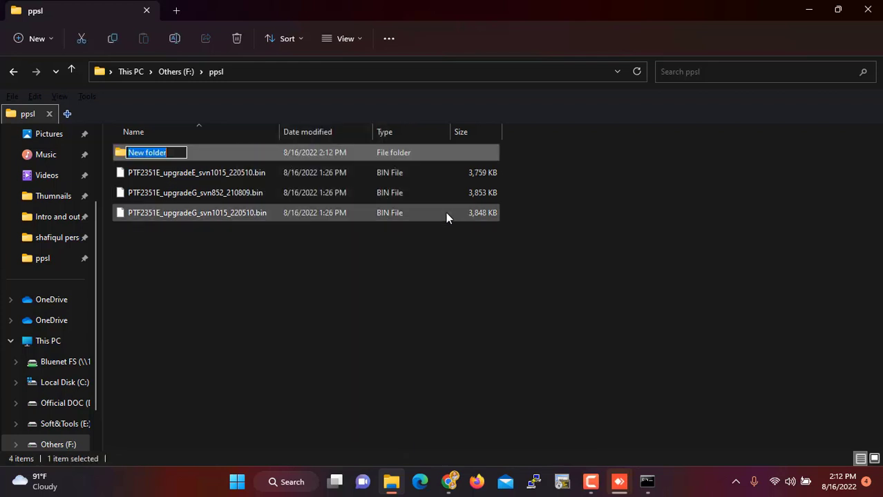
{"action": "left_click", "coordinate": [237, 257]}
- Create two more folders, 'New folder (2)' and 'New folder (3)'
{"action": "right_click", "coordinate": [237, 257]}
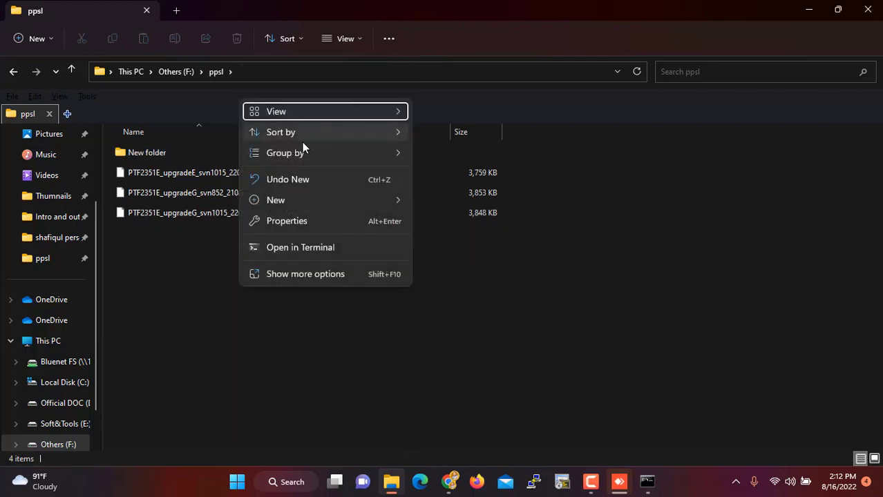
{"action": "mouse_move", "coordinate": [307, 204]}
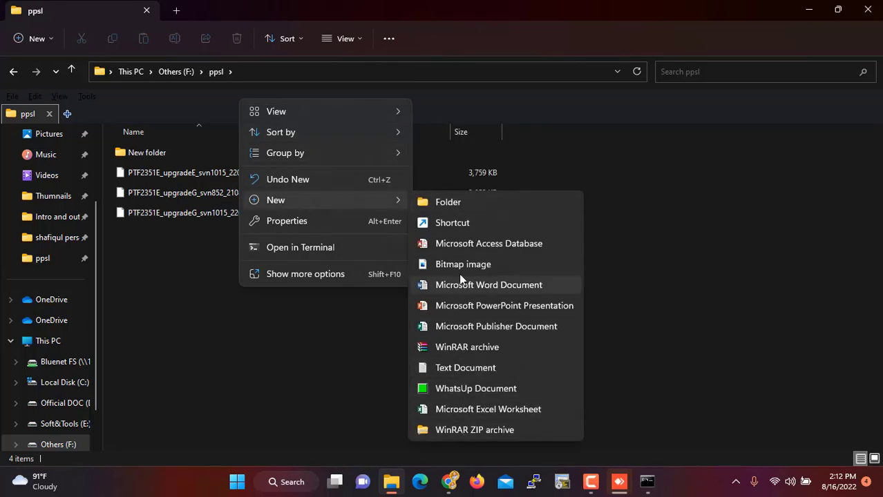
{"action": "left_click", "coordinate": [458, 202]}
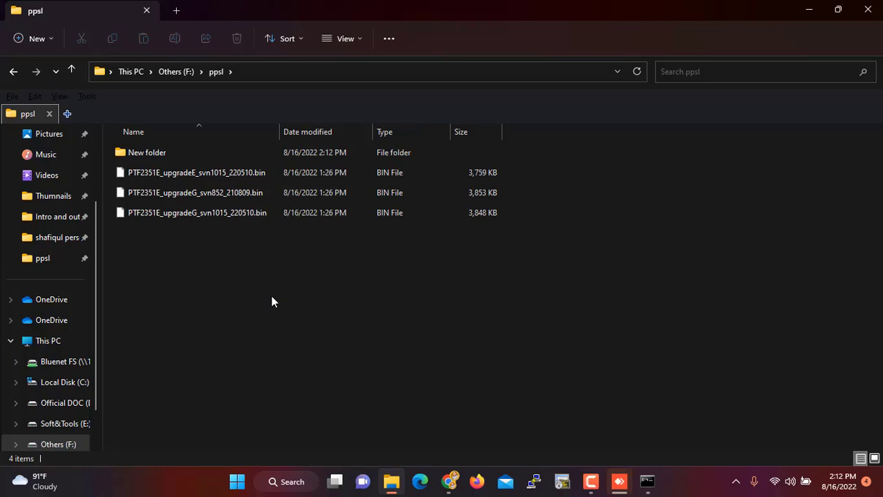
{"action": "key", "text": "Return"}
{"action": "right_click", "coordinate": [198, 296]}
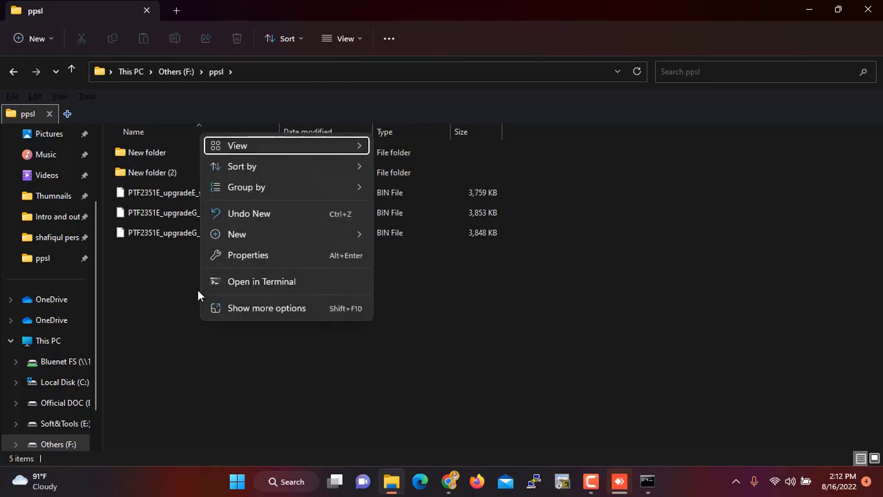
{"action": "mouse_move", "coordinate": [262, 168]}
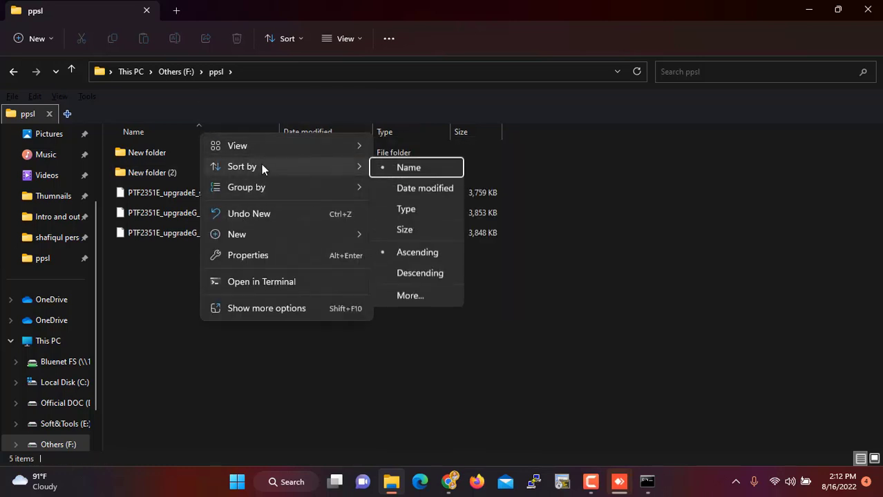
{"action": "mouse_move", "coordinate": [265, 234]}
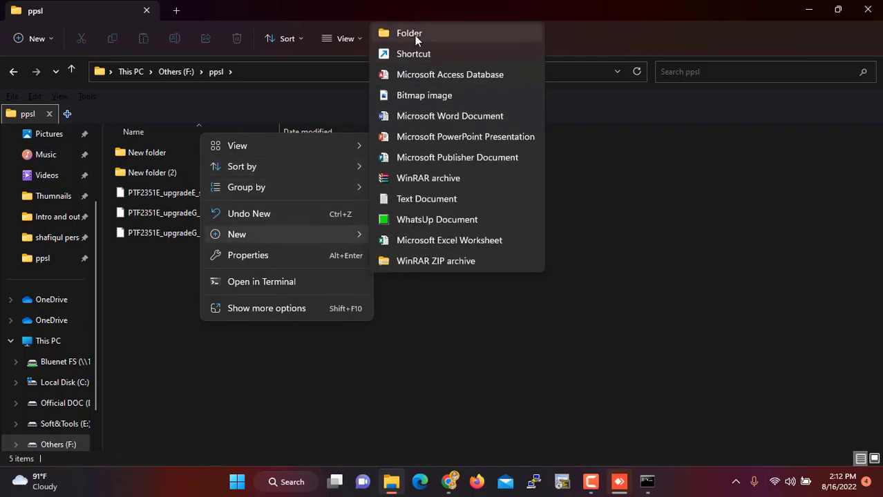
{"action": "left_click", "coordinate": [414, 35]}
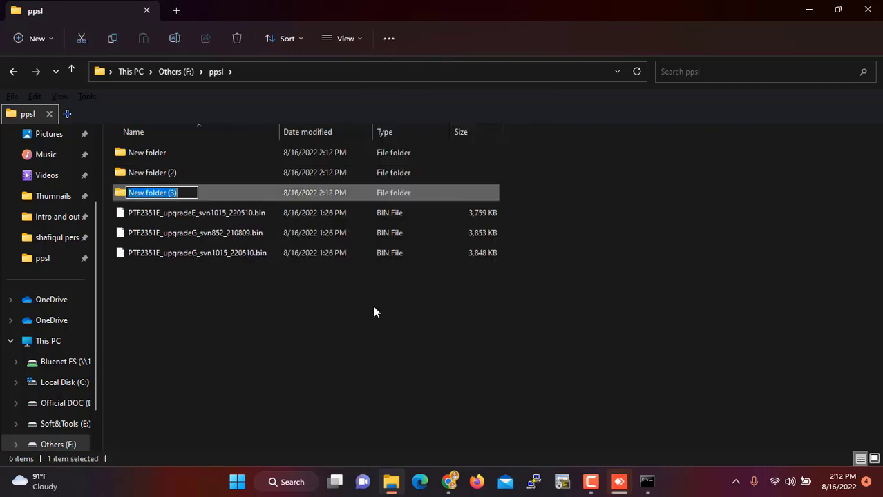
{"action": "left_click", "coordinate": [155, 155]}
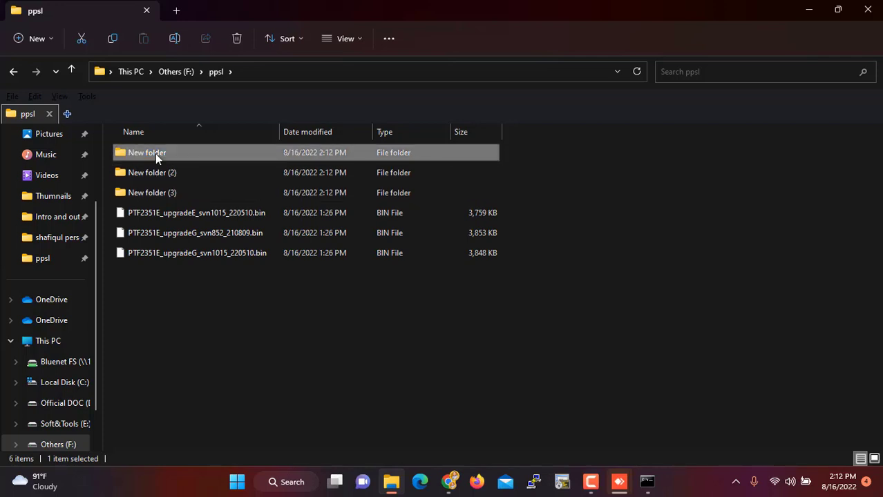
- Rename the first new folder to 1, then look inside 'New folder (2)'
{"action": "left_click", "coordinate": [155, 153]}
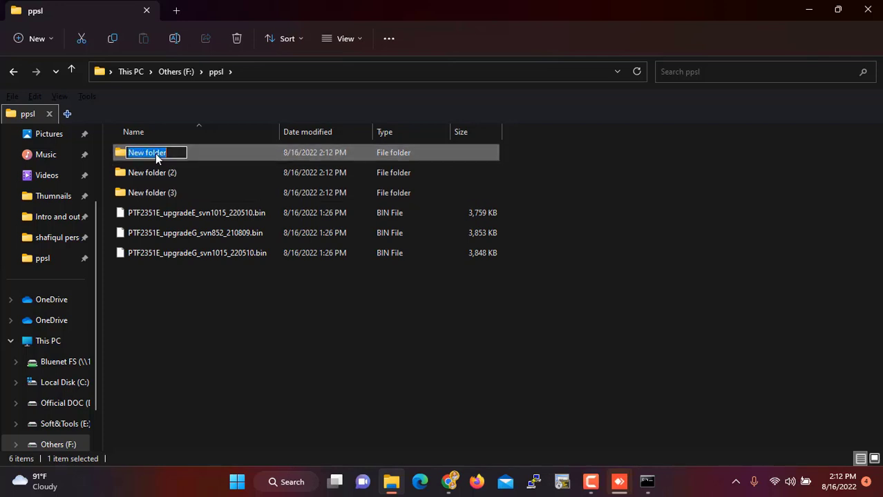
{"action": "type", "text": "2"}
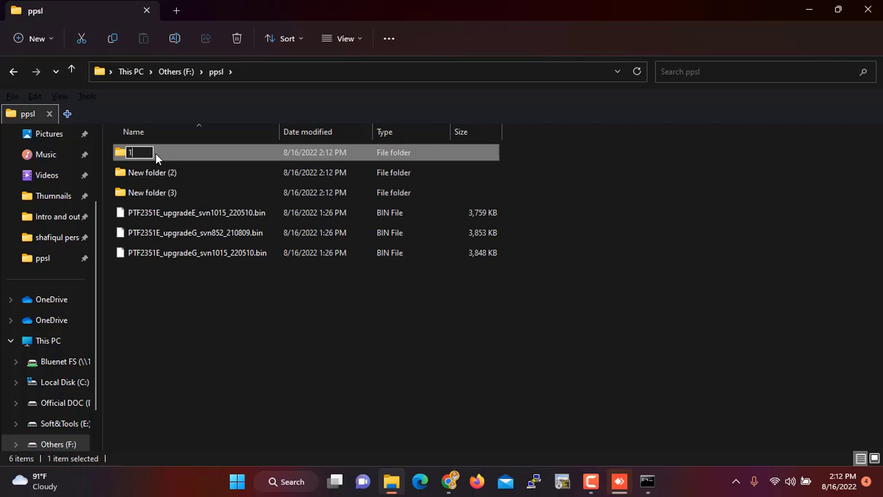
{"action": "left_click", "coordinate": [156, 172]}
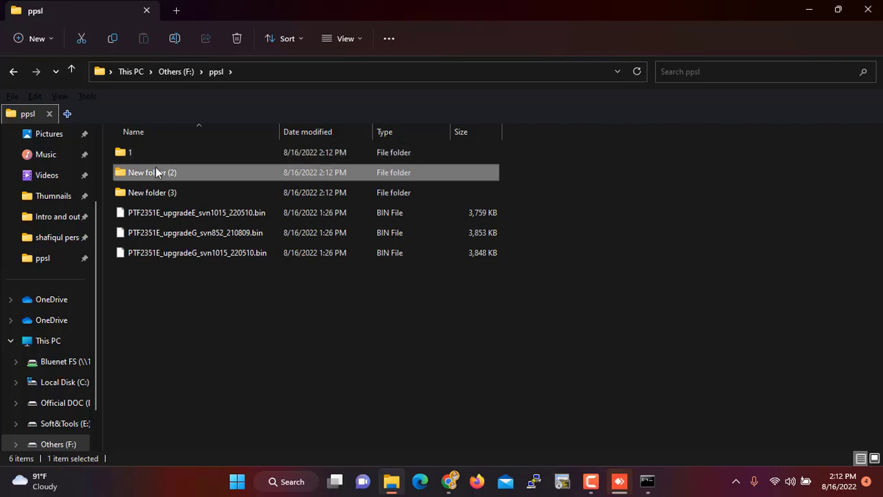
{"action": "double_click", "coordinate": [156, 172]}
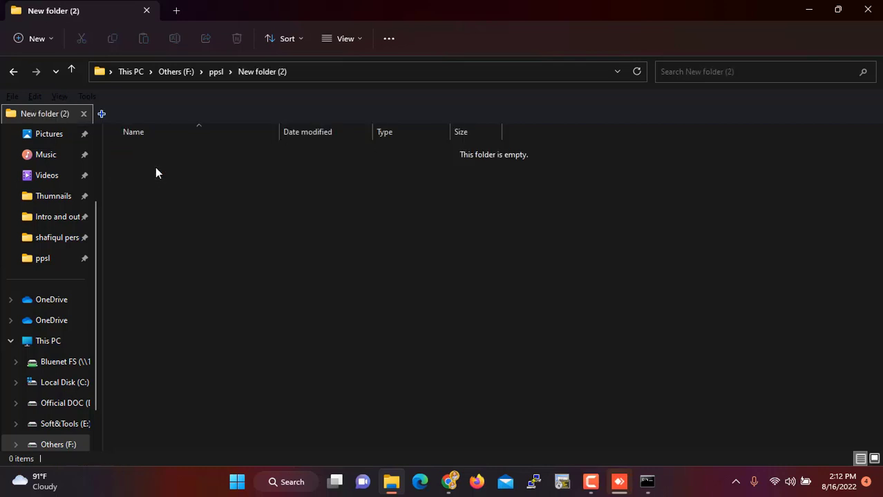
{"action": "left_click", "coordinate": [70, 71]}
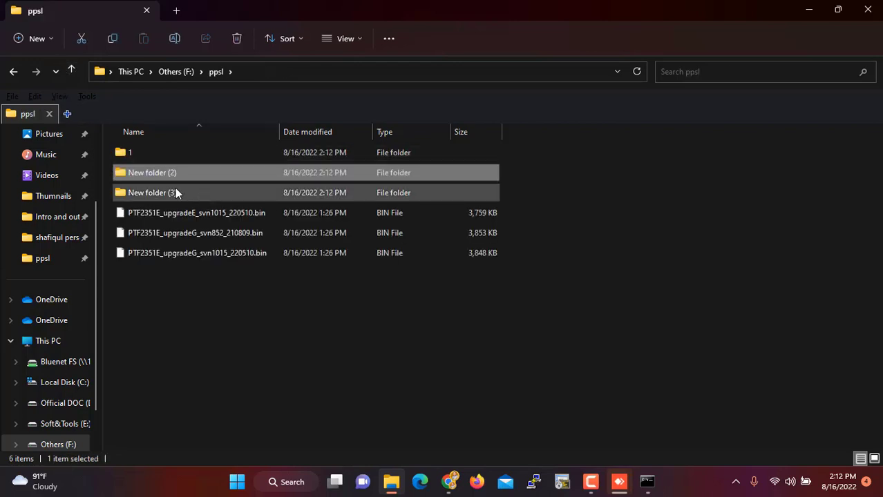
- Rename 'New folder (2)' to 2 and 'New folder (3)' to 3
{"action": "left_click", "coordinate": [154, 173]}
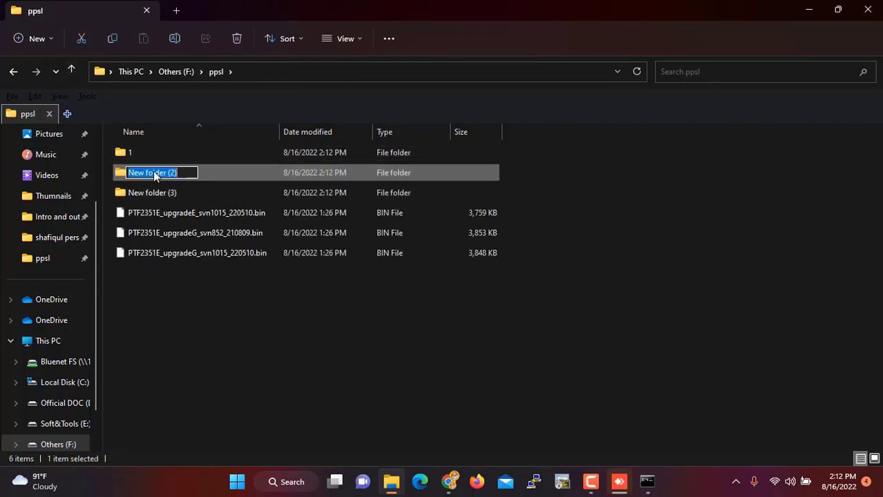
{"action": "type", "text": "2"}
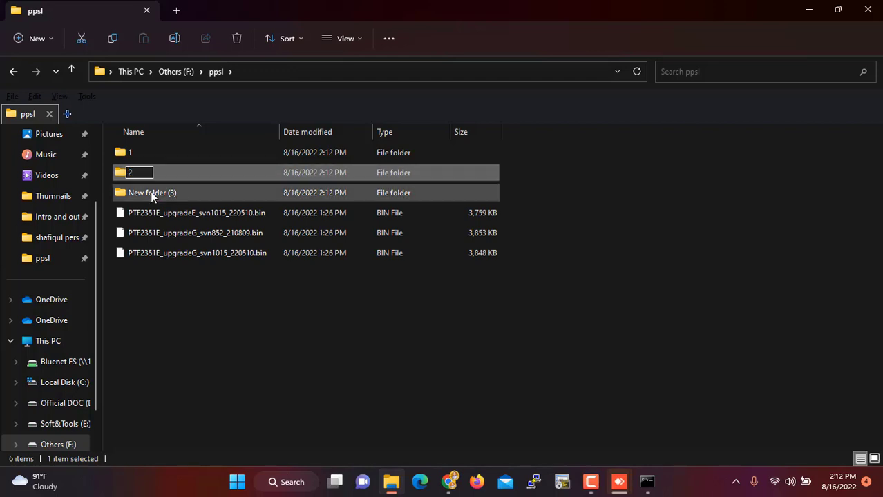
{"action": "key", "text": "Return"}
{"action": "left_click", "coordinate": [150, 192]}
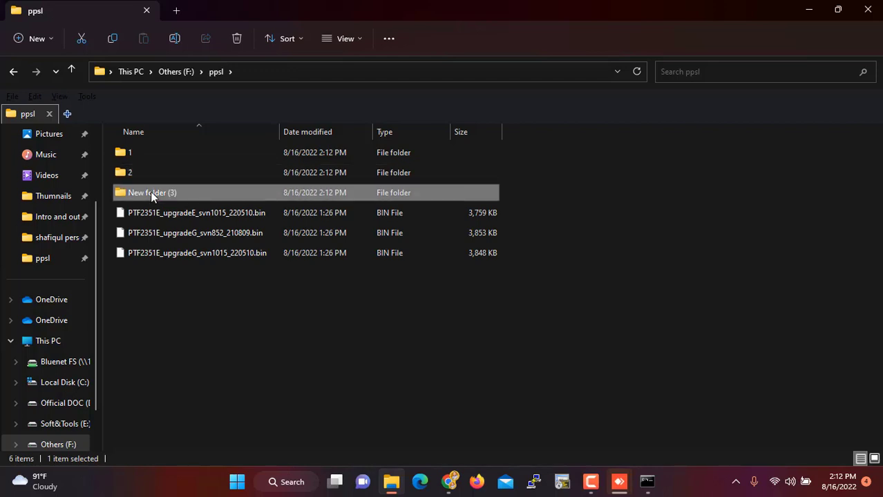
{"action": "left_click", "coordinate": [150, 193]}
{"action": "type", "text": "3"}
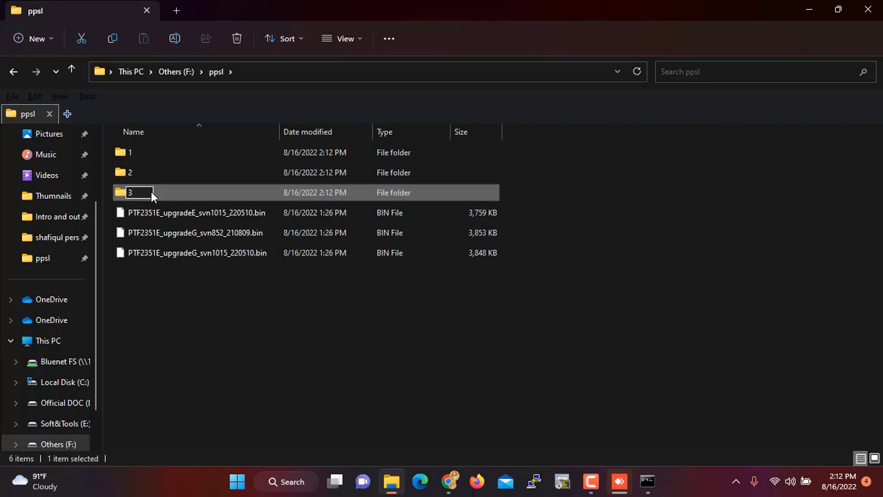
{"action": "left_click", "coordinate": [188, 301]}
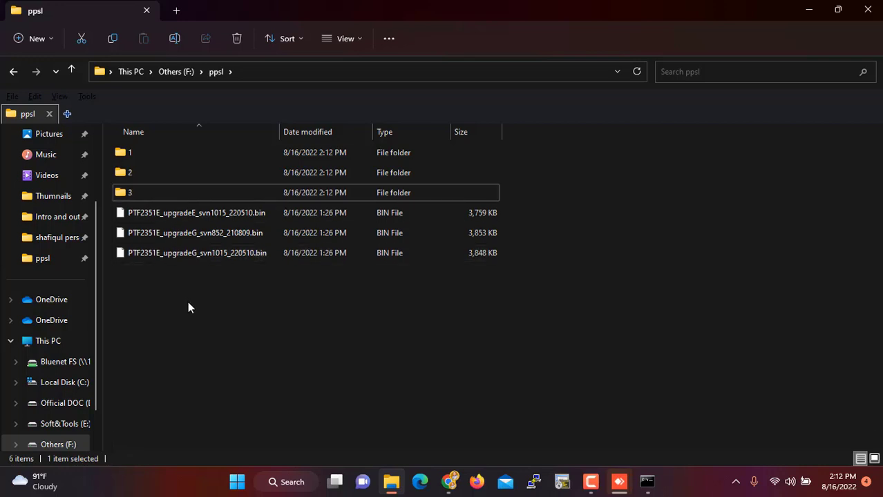
- Move PTF2351E_upgradeG_svn852_210809.bin into folder 1
{"action": "left_click", "coordinate": [192, 233]}
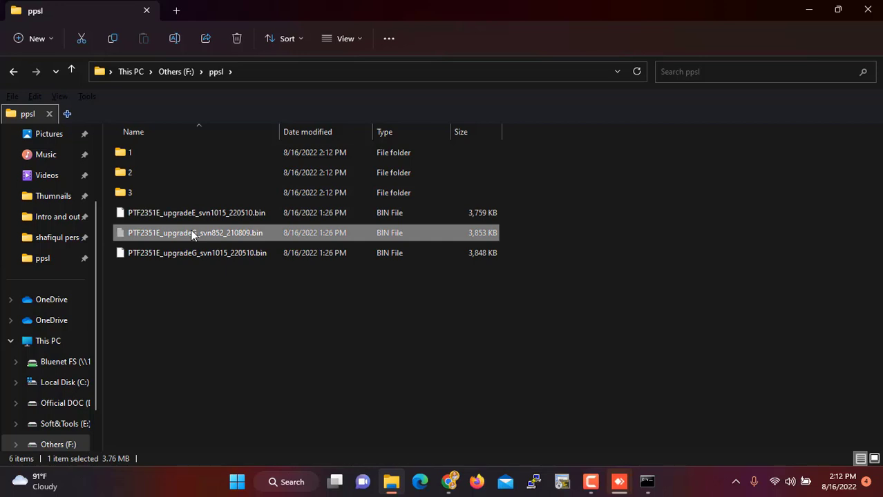
{"action": "key", "text": "ctrl+x"}
{"action": "double_click", "coordinate": [142, 152]}
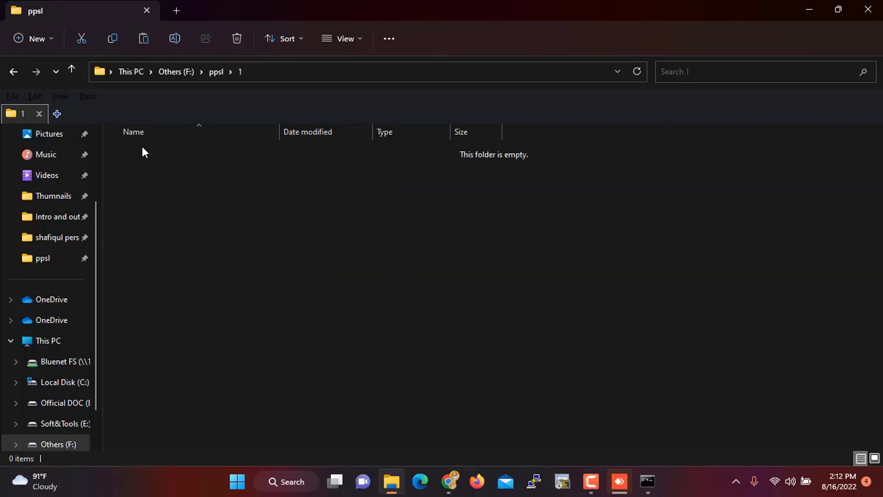
{"action": "key", "text": "ctrl+v"}
{"action": "left_click", "coordinate": [72, 69]}
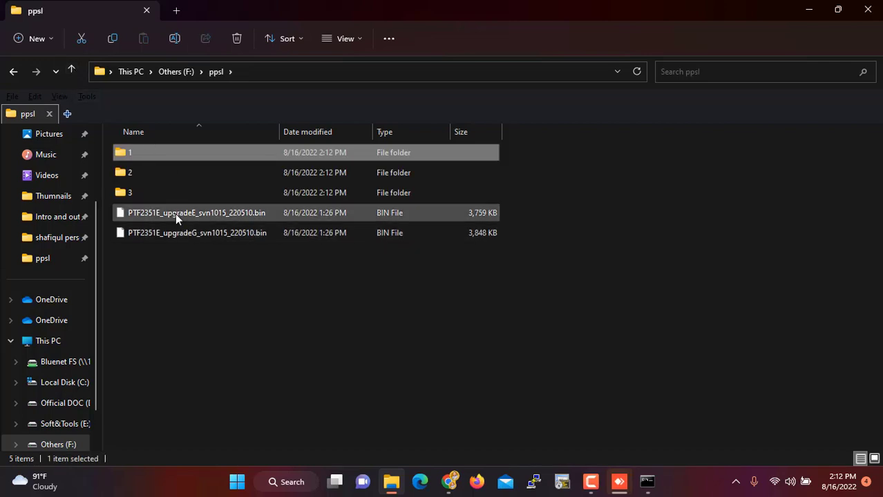
- Move PTF2351E_upgradeE_svn1015_220510.bin into folder 2
{"action": "left_click", "coordinate": [176, 218]}
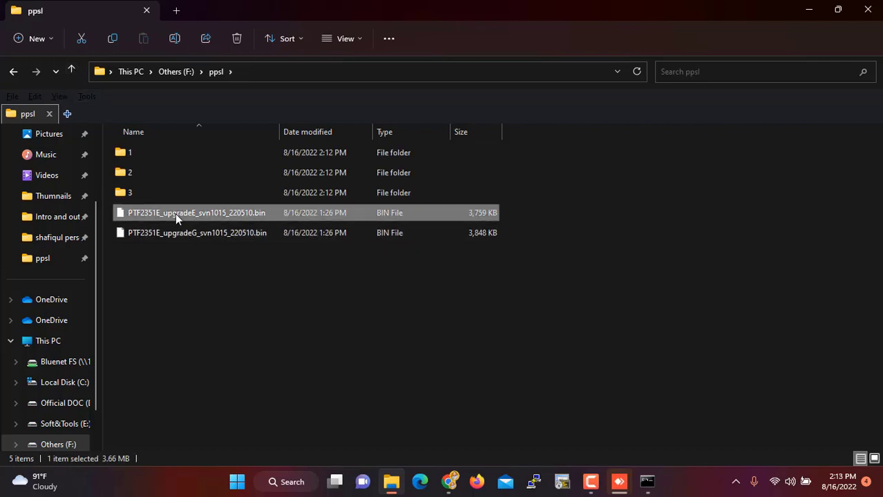
{"action": "left_click", "coordinate": [138, 173]}
{"action": "double_click", "coordinate": [139, 172]}
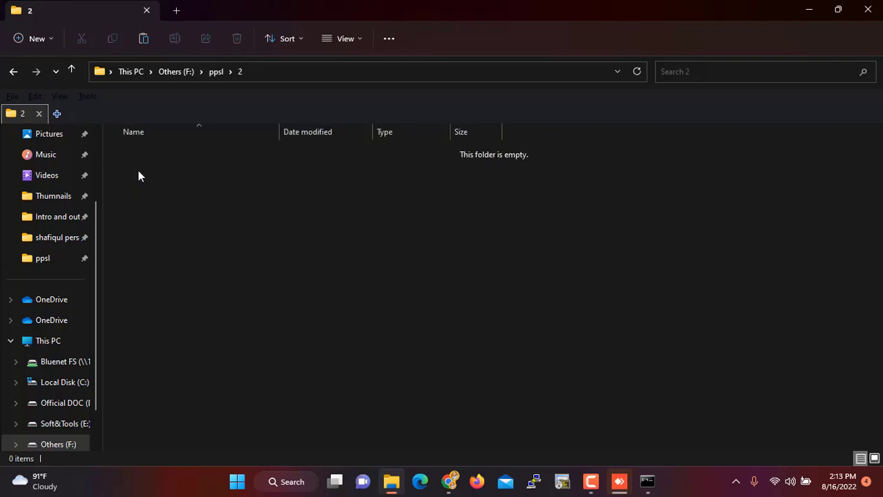
{"action": "key", "text": "ctrl+v"}
{"action": "left_click", "coordinate": [71, 72]}
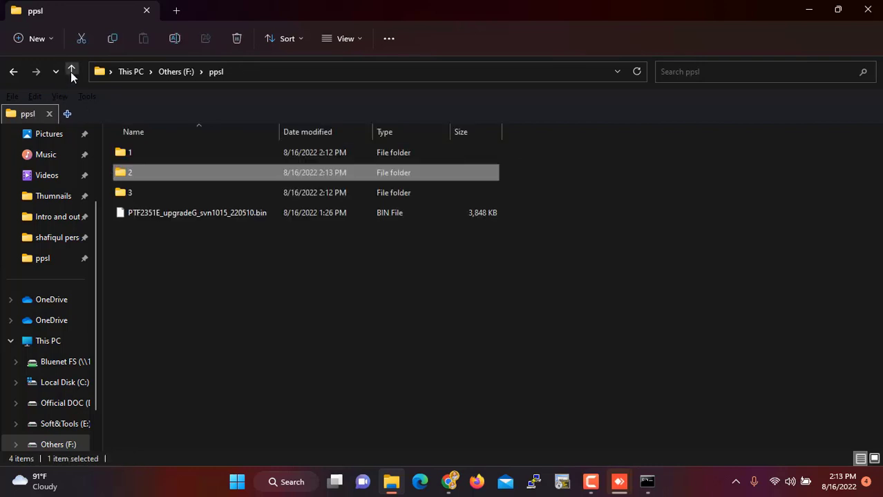
- Move the remaining upgradeG svn1015 firmware file into folder 3, leaving ppsl with only folders
{"action": "left_click", "coordinate": [172, 216]}
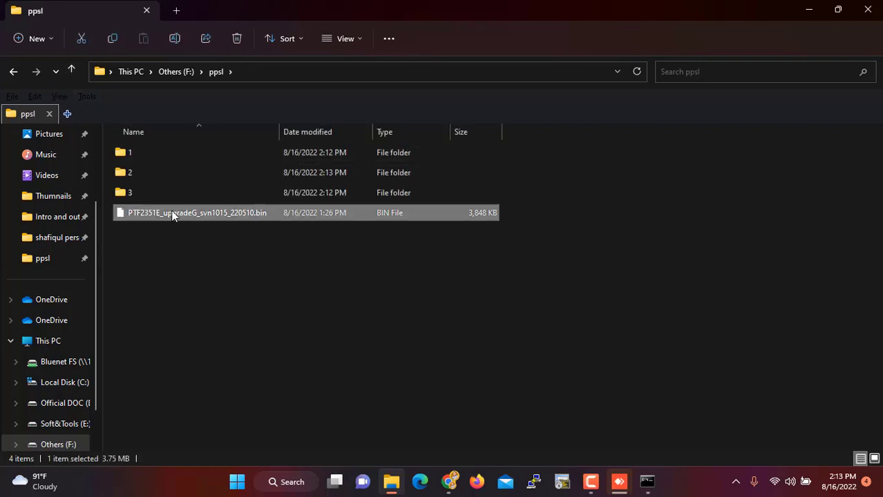
{"action": "key", "text": "ctrl+x"}
{"action": "double_click", "coordinate": [141, 194]}
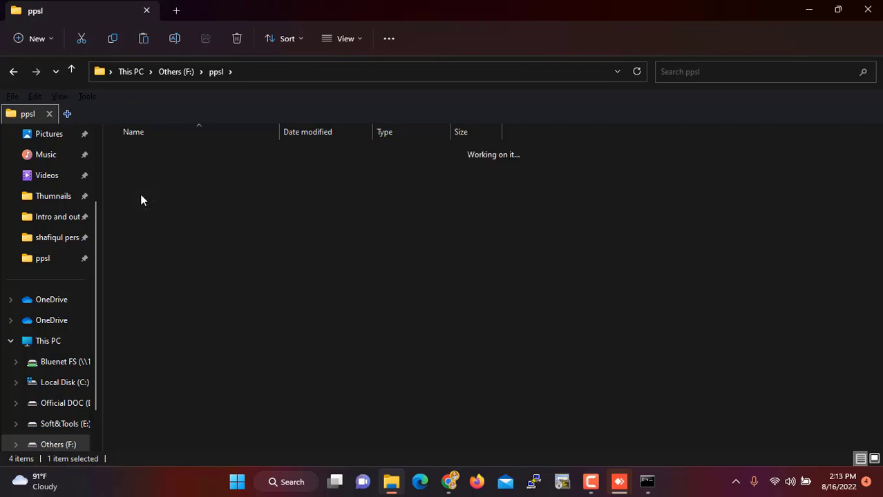
{"action": "key", "text": "ctrl+v"}
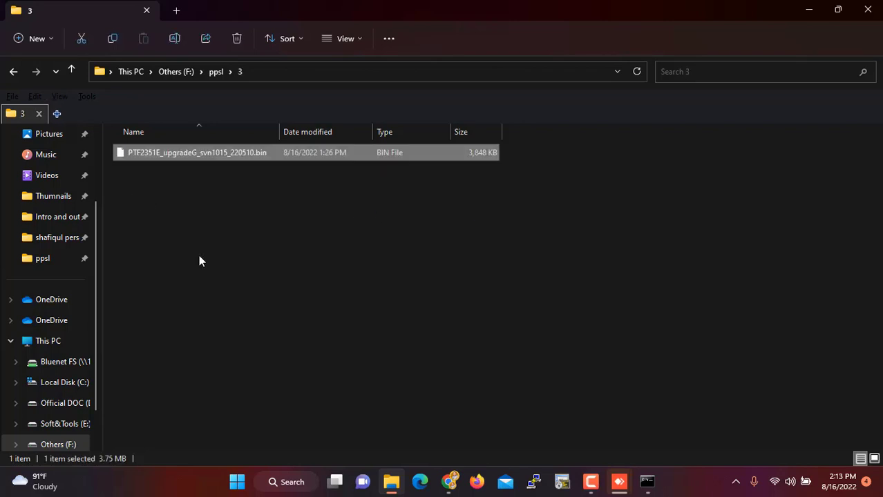
{"action": "left_click", "coordinate": [199, 255]}
{"action": "left_click", "coordinate": [71, 70]}
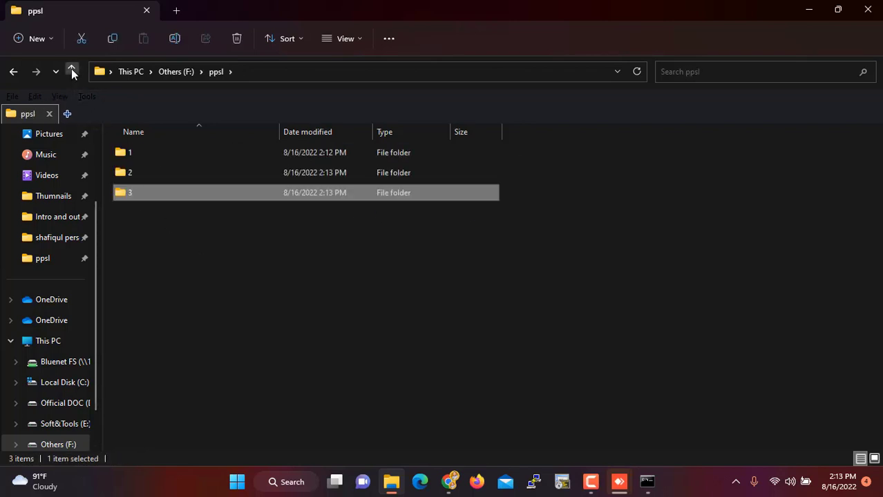
{"action": "left_click", "coordinate": [356, 314]}
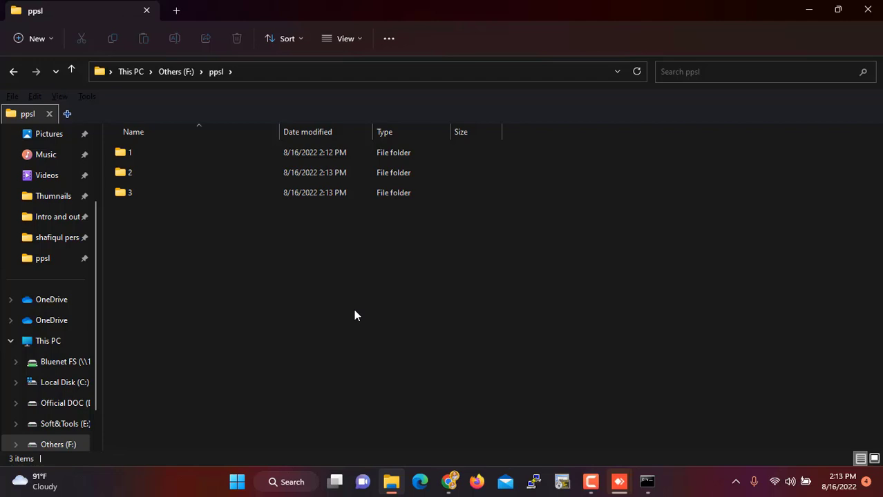
- Switch to the Chrome window showing the router's Device Information page
{"action": "left_click", "coordinate": [449, 486]}
{"action": "mouse_move", "coordinate": [511, 404]}
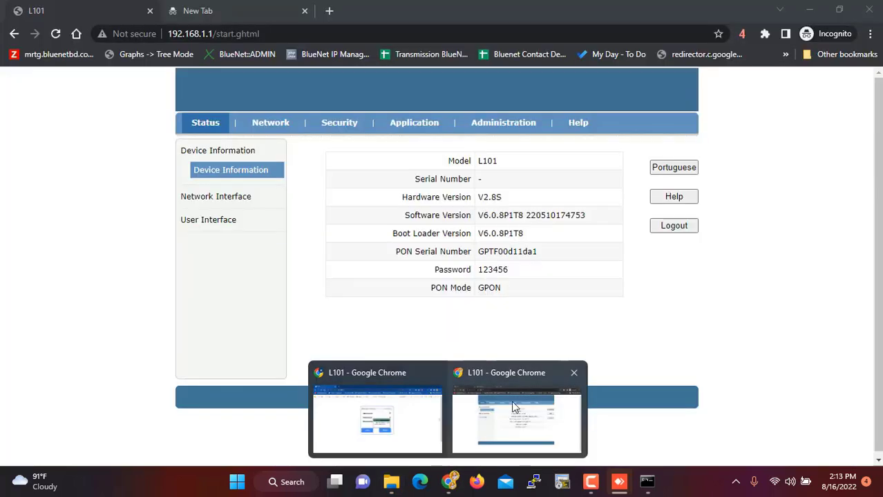
{"action": "left_click", "coordinate": [510, 419]}
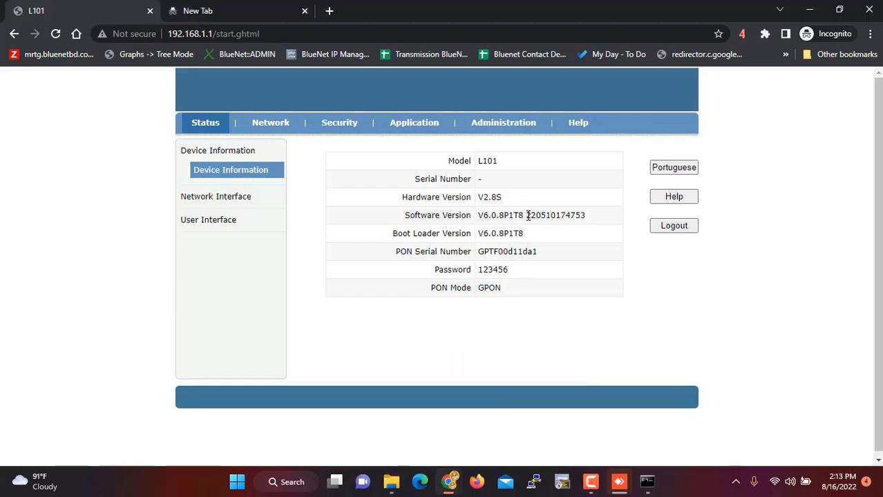
- Highlight the software version date 2205 and the PON Mode value GPON
{"action": "left_click_drag", "start_coordinate": [527, 216], "coordinate": [547, 216]}
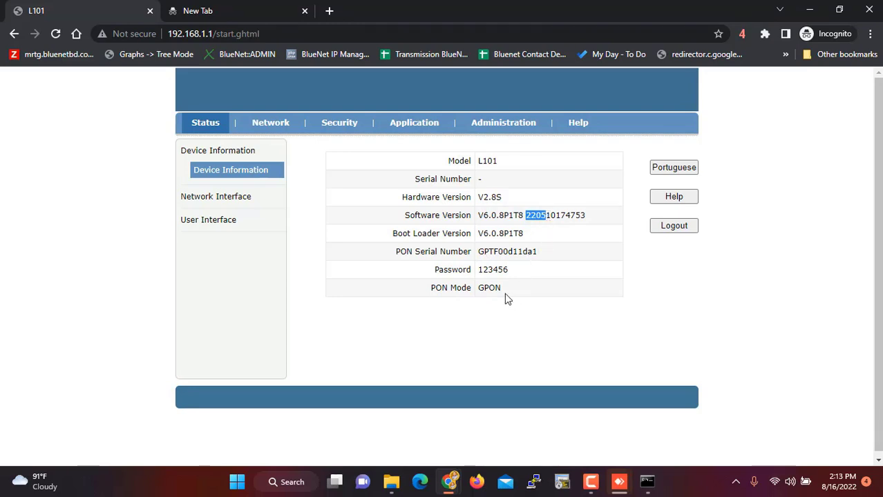
{"action": "left_click_drag", "start_coordinate": [502, 291], "coordinate": [478, 296]}
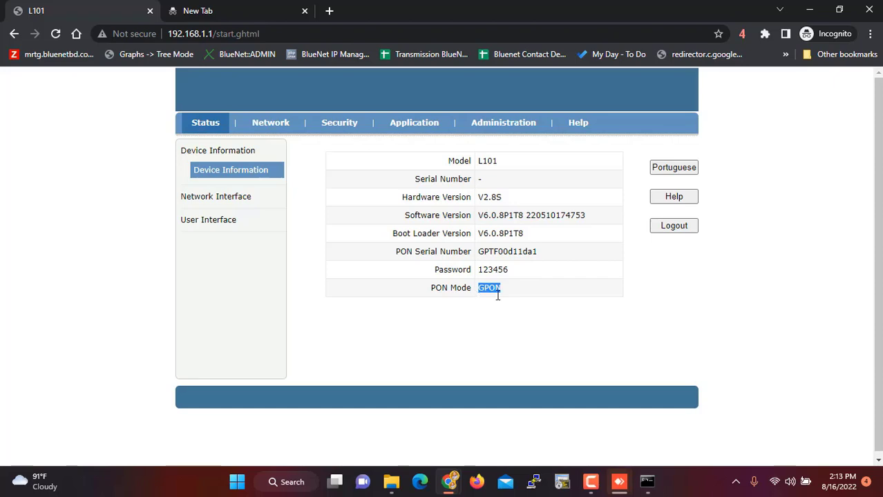
{"action": "left_click", "coordinate": [529, 304]}
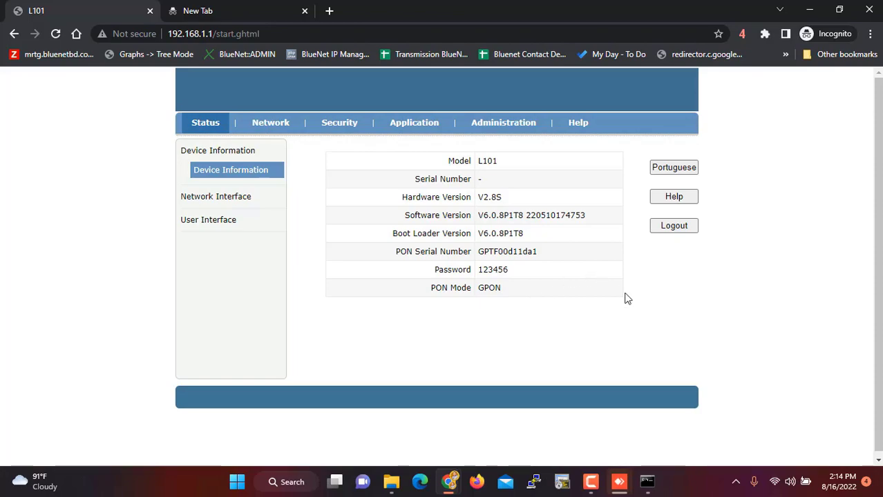
{"action": "mouse_move", "coordinate": [612, 490]}
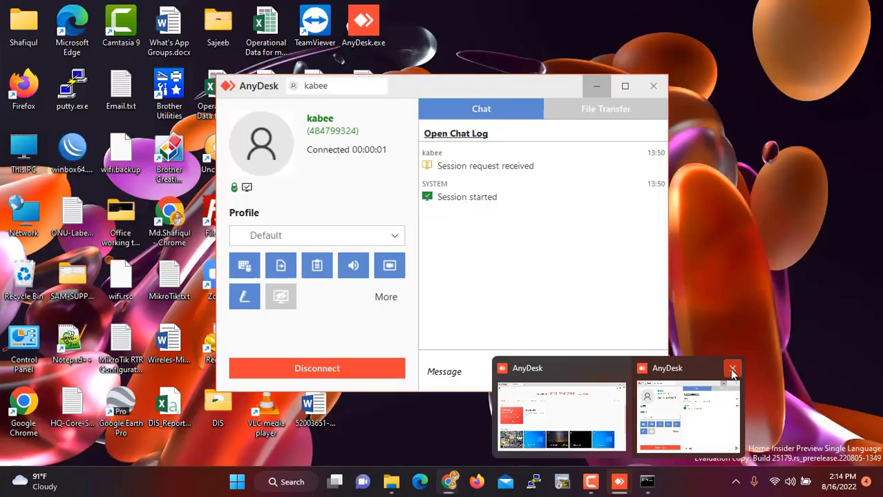